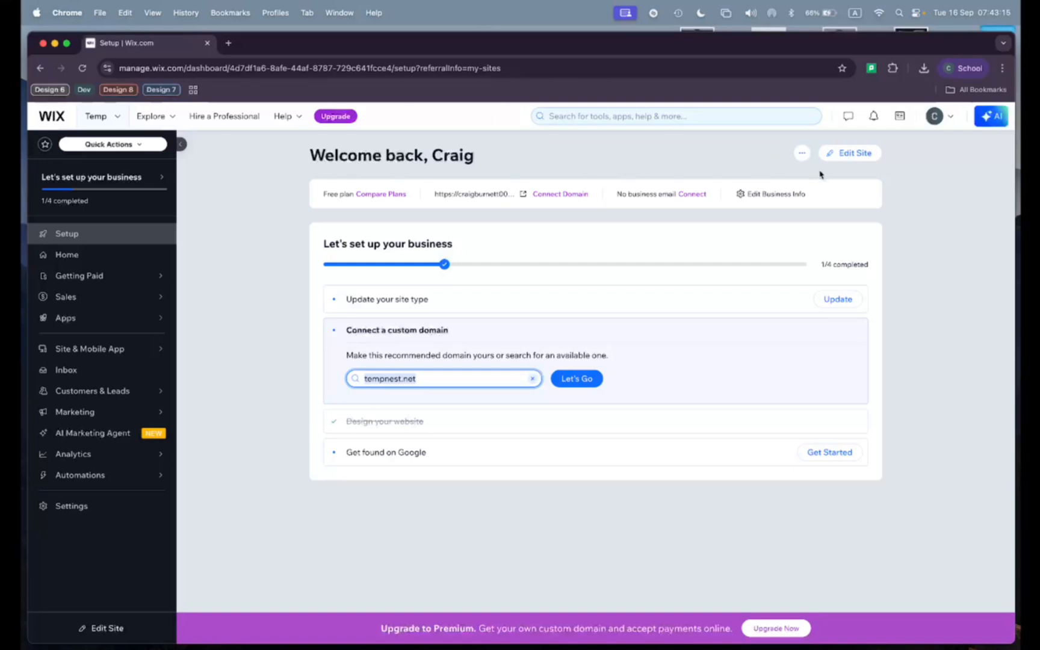
Step: Open the Temp site for editing and check the header, section and footer areas of the blank home page
click(855, 153)
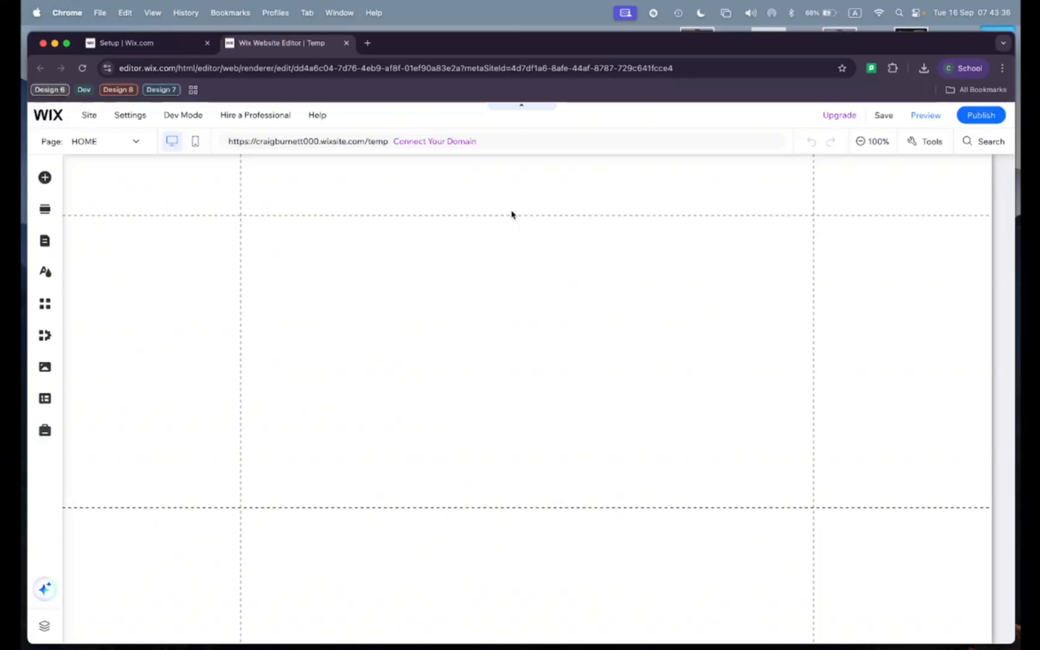
click(269, 224)
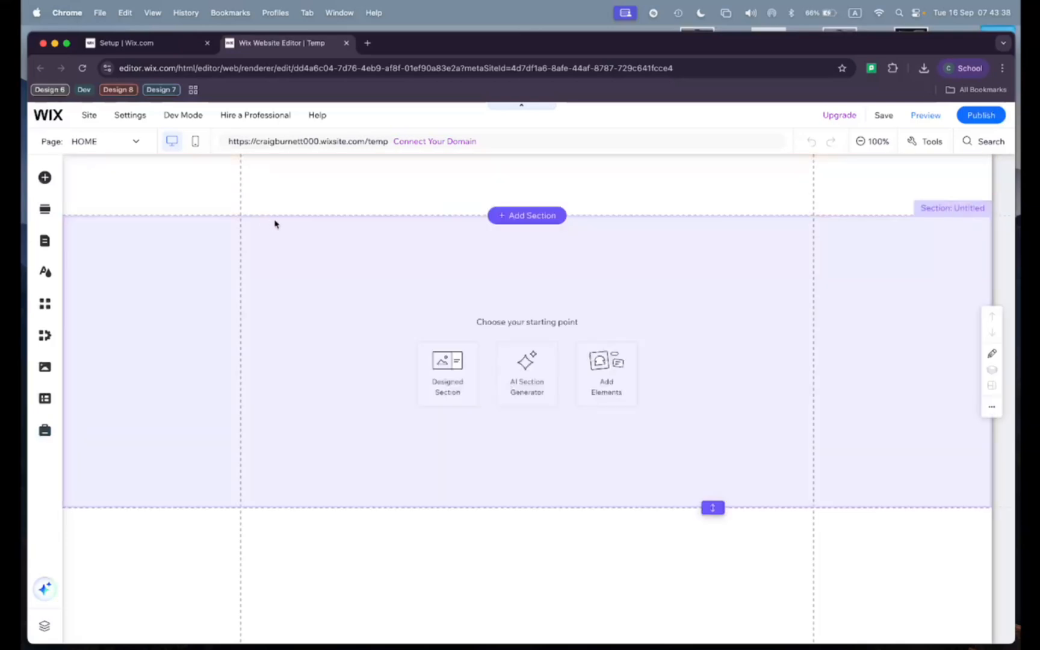
click(445, 197)
click(453, 322)
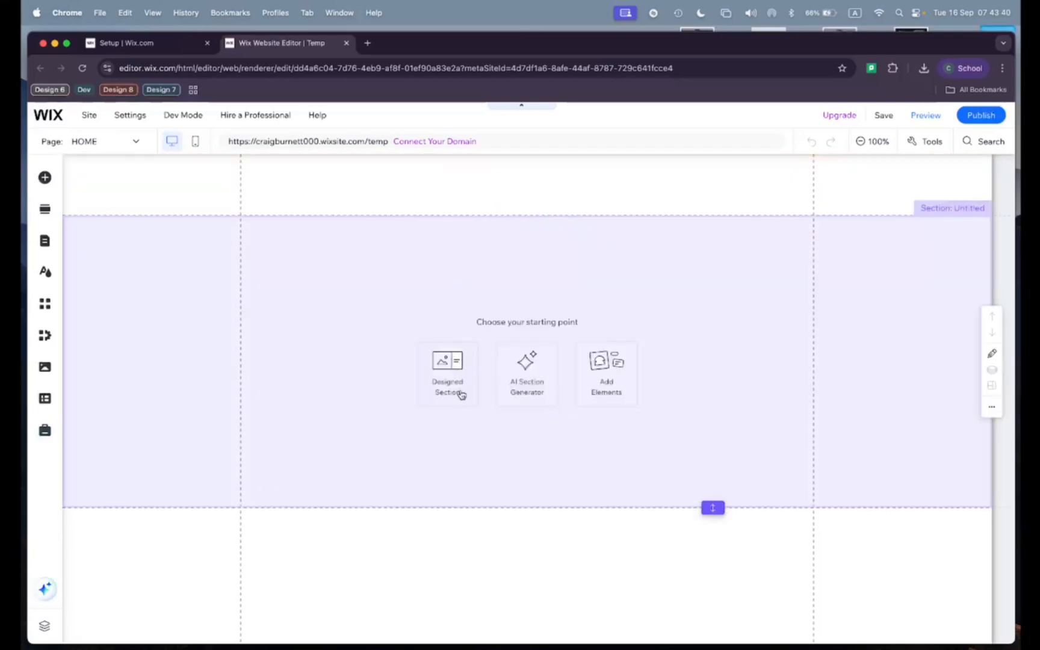
click(476, 545)
click(469, 468)
click(480, 200)
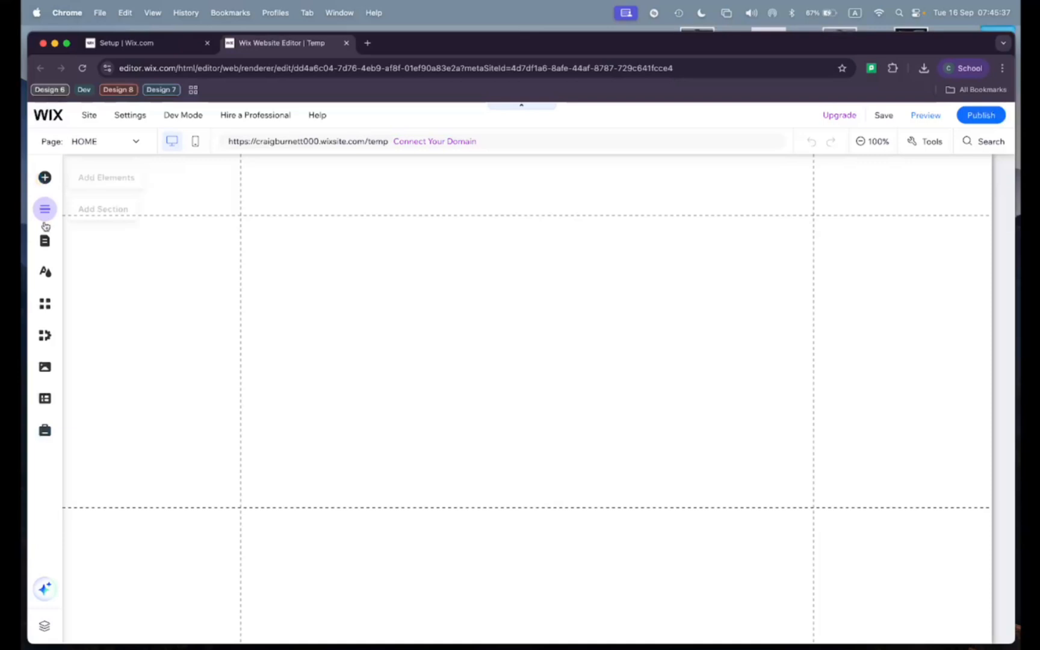
Step: Browse the element categories that can be added to the page, from text, images and buttons through galleries, menus and interactive elements
click(44, 178)
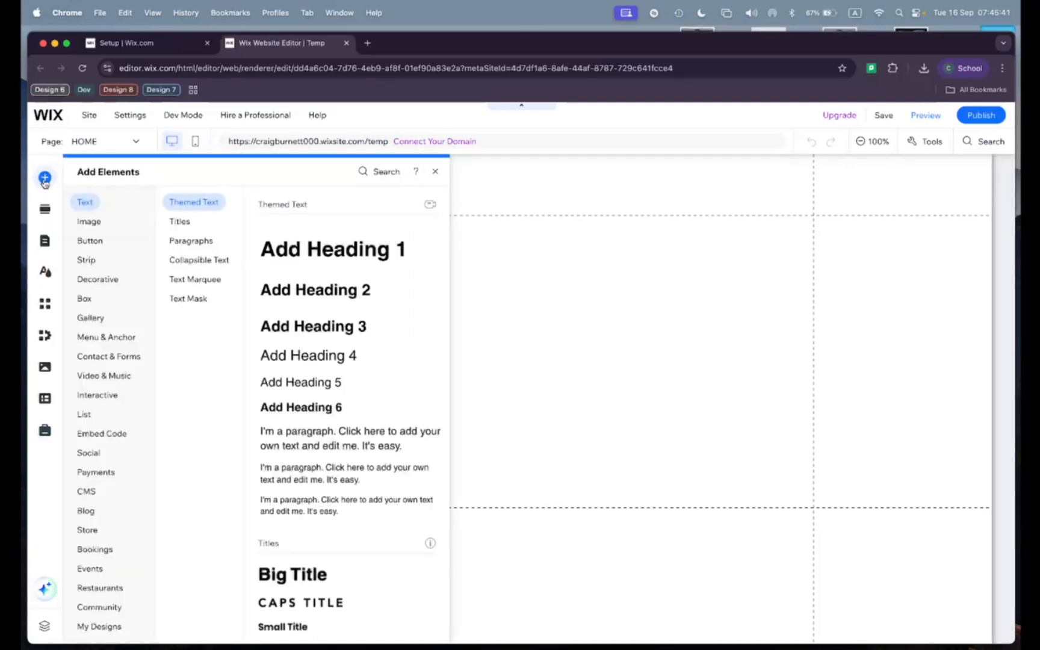
click(89, 223)
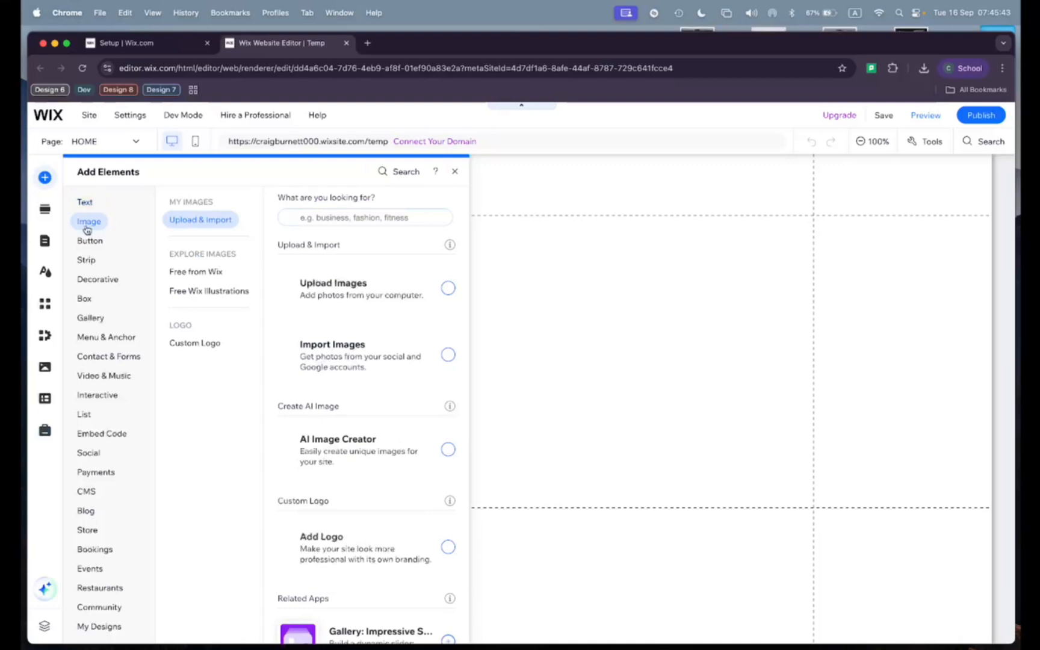
click(89, 242)
click(86, 260)
click(88, 203)
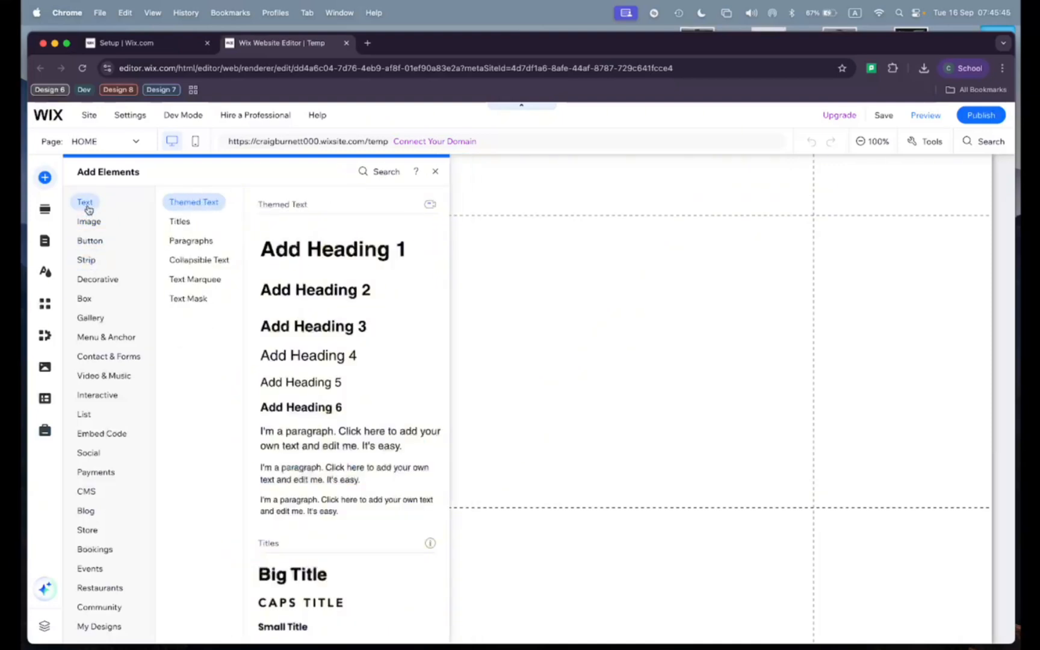
click(91, 223)
click(91, 242)
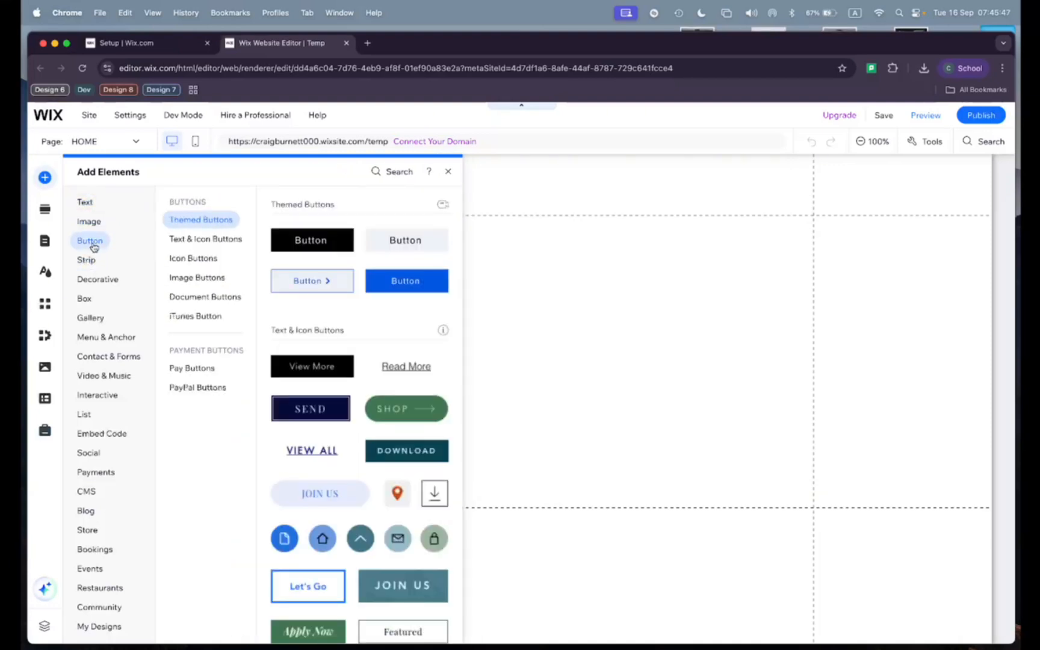
click(96, 317)
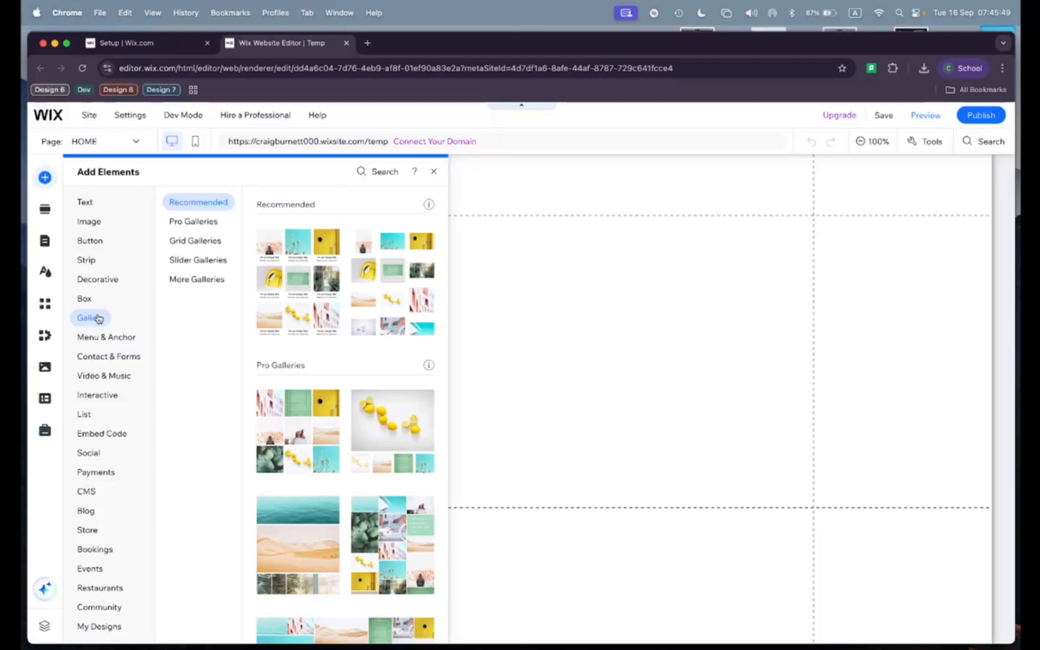
click(101, 338)
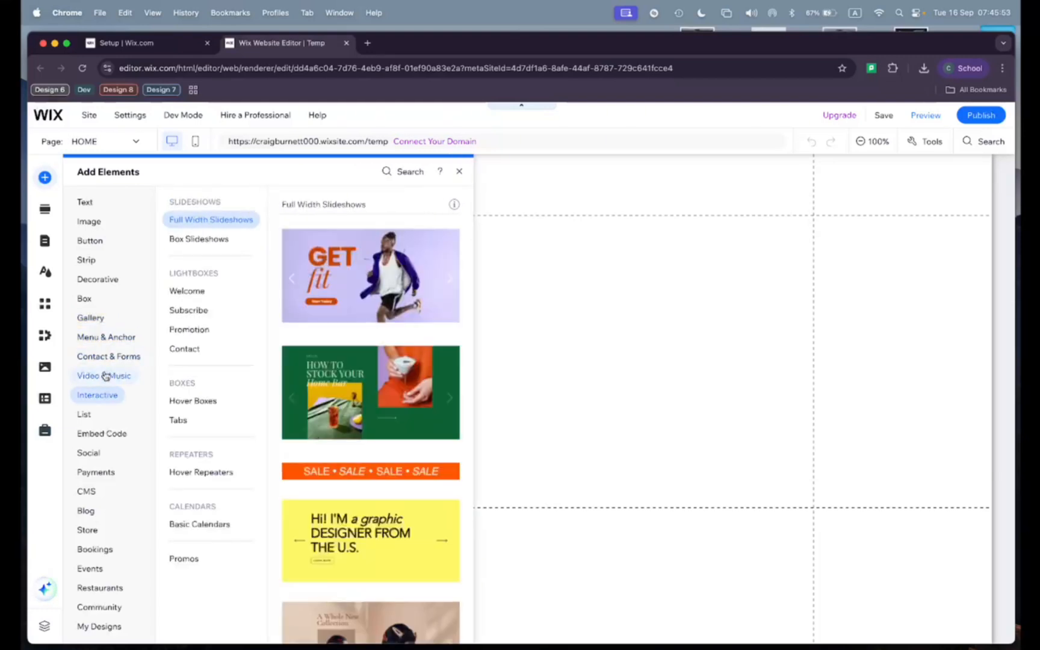
mouse_move(105, 376)
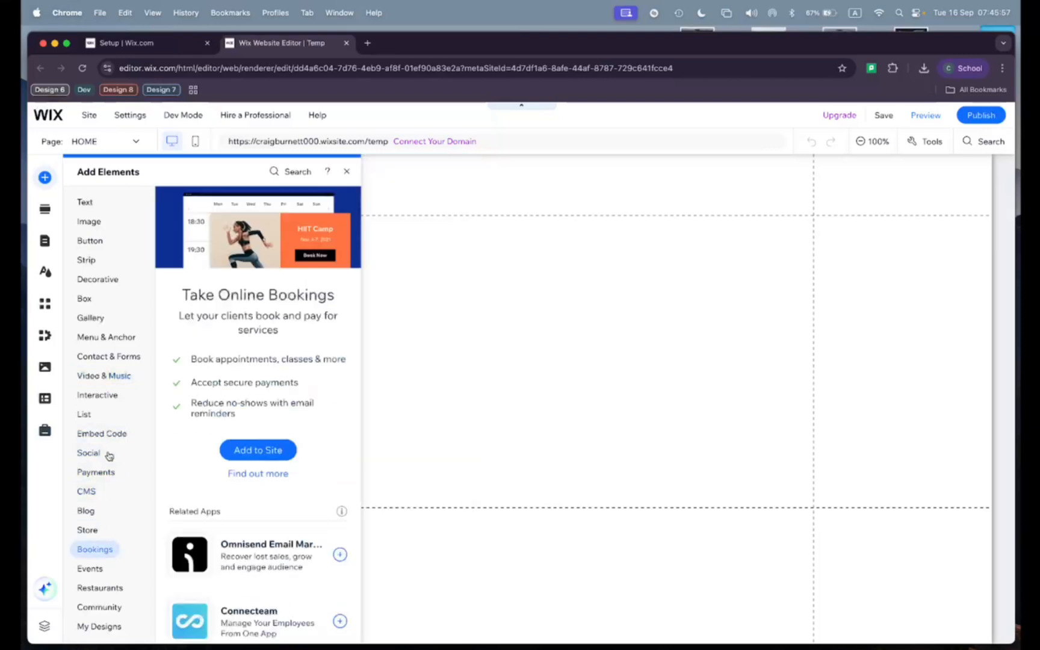
Step: Add a Heading 1 text element to the header and replace its text with the site owner's title and first name
mouse_move(92, 209)
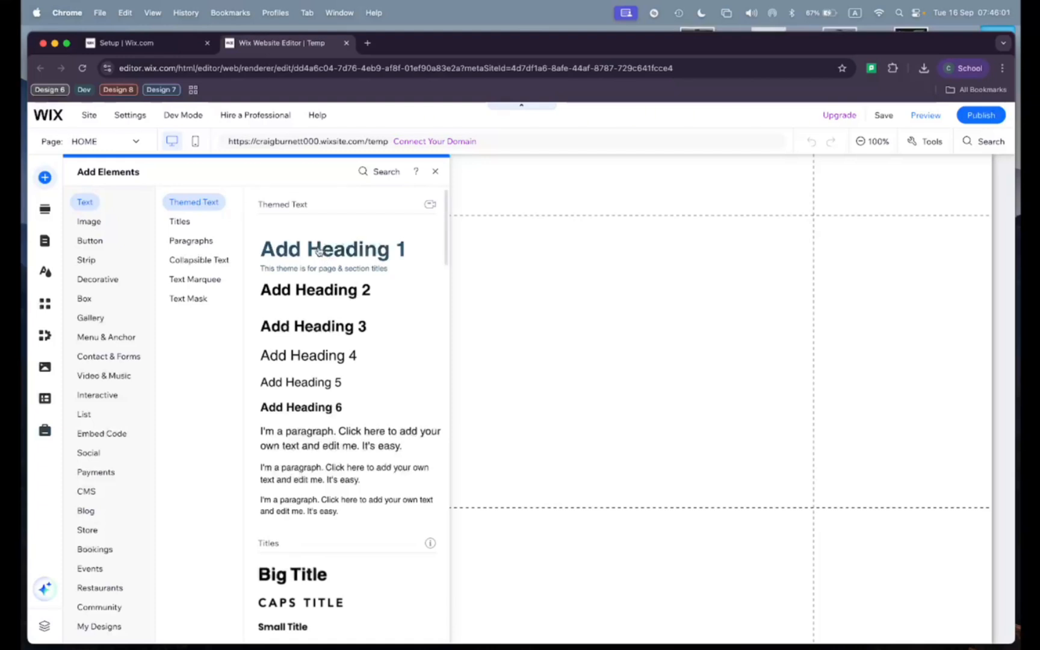
drag(319, 251, 386, 173)
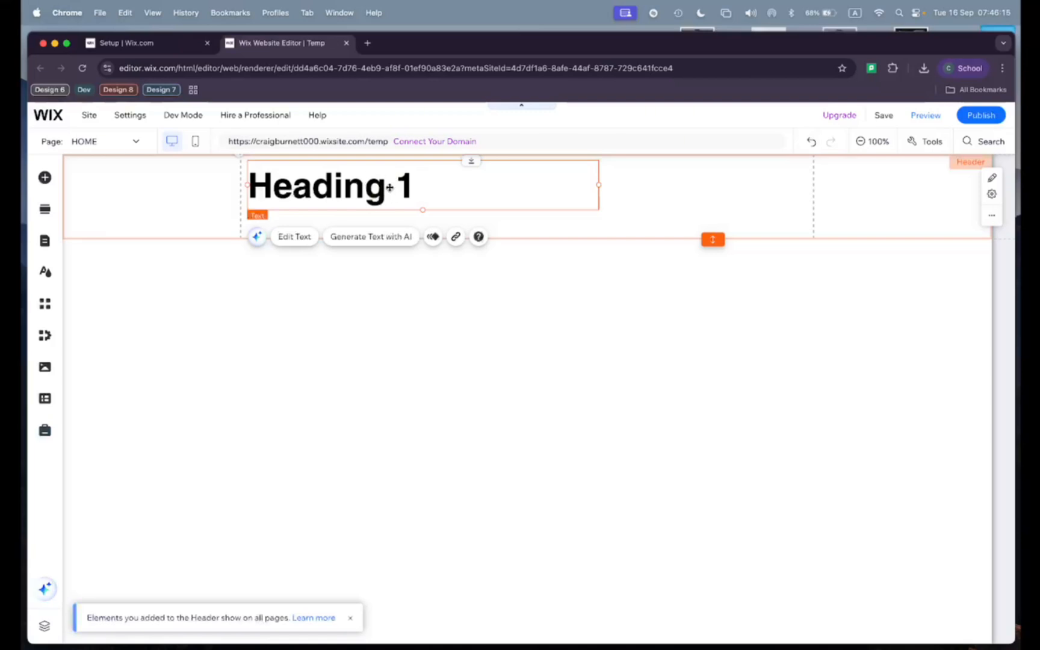
double_click(389, 187)
text(Mr )
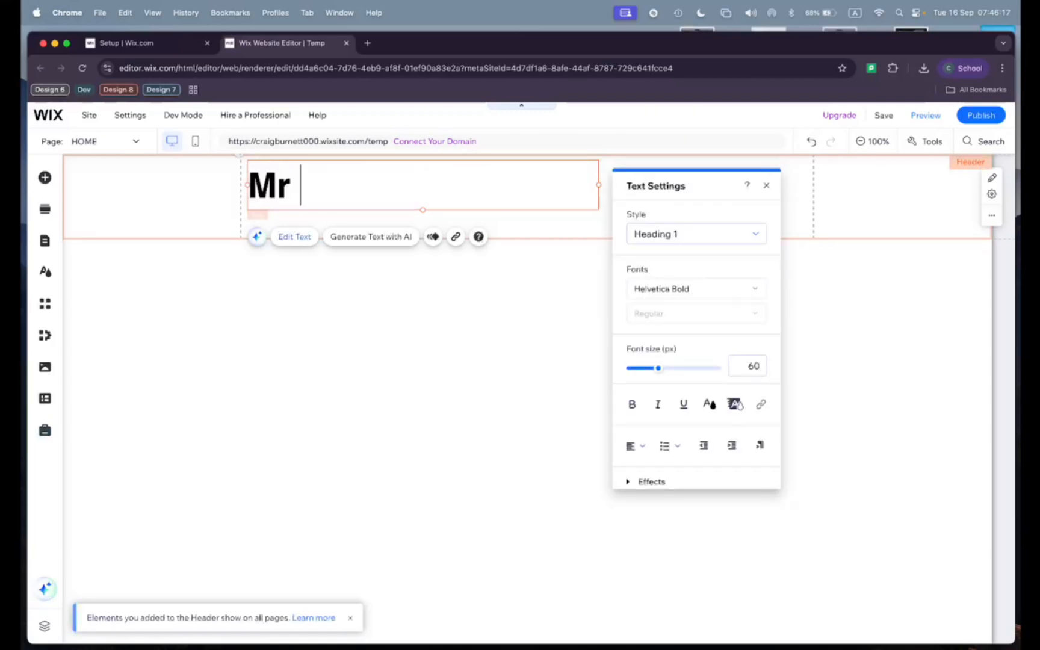
text(Craig)
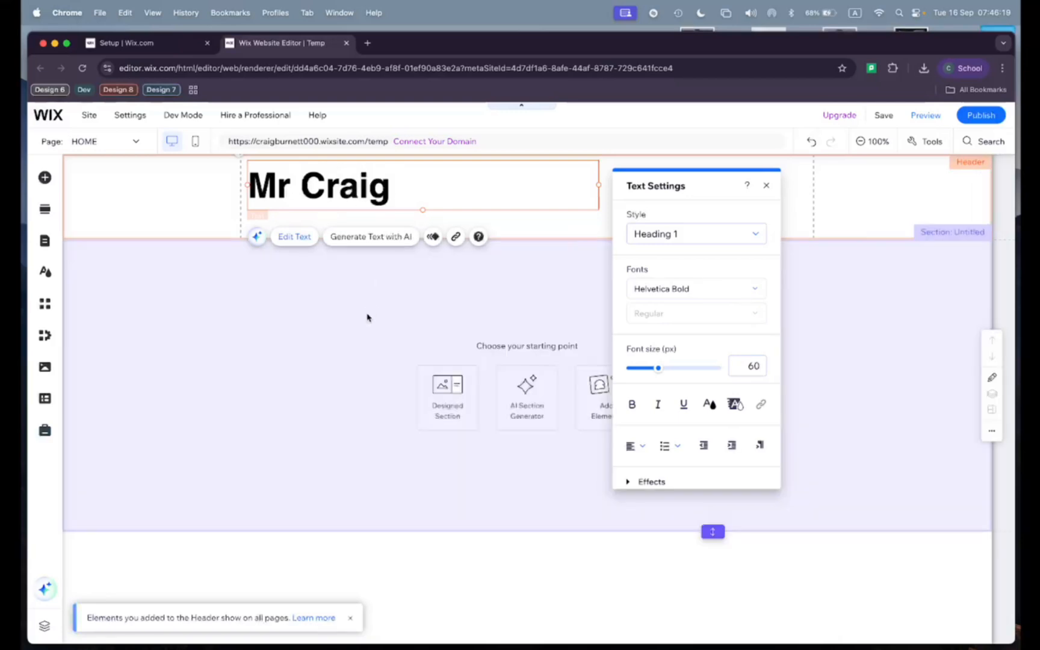
click(366, 318)
click(225, 232)
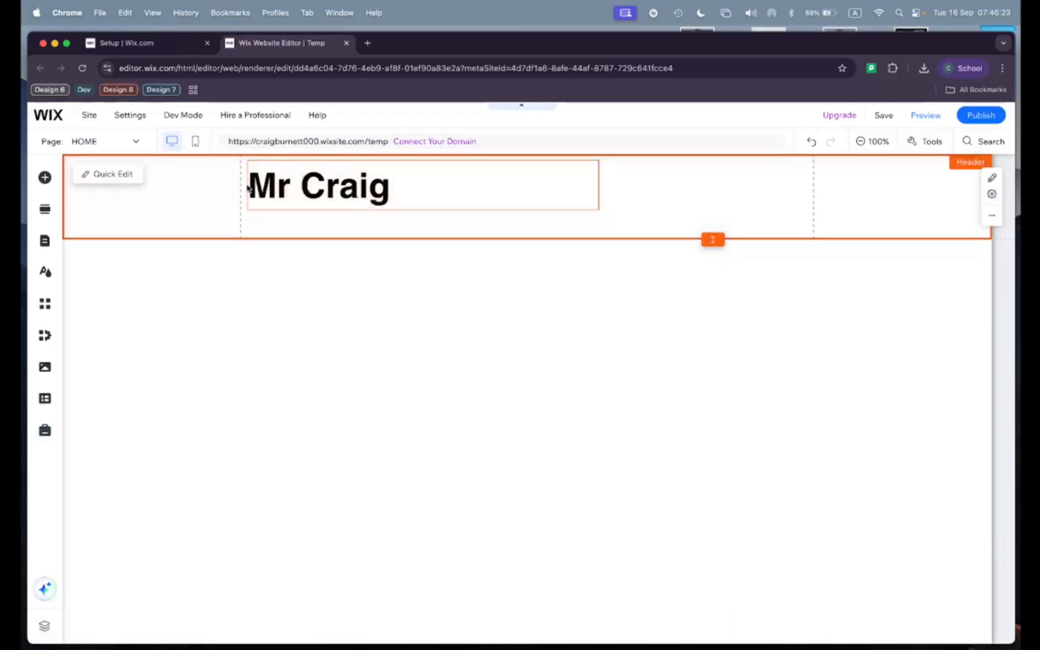
Step: Add a Caps Title text element beneath the header's main heading and change its text to DESIGN
click(44, 176)
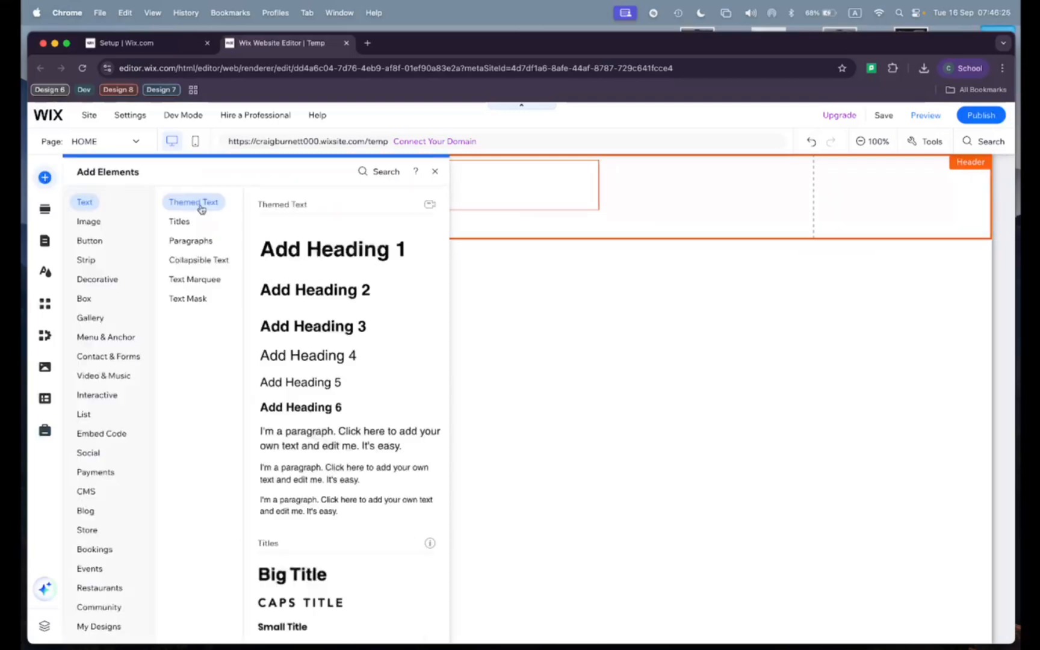
scroll(346, 473, down, 3)
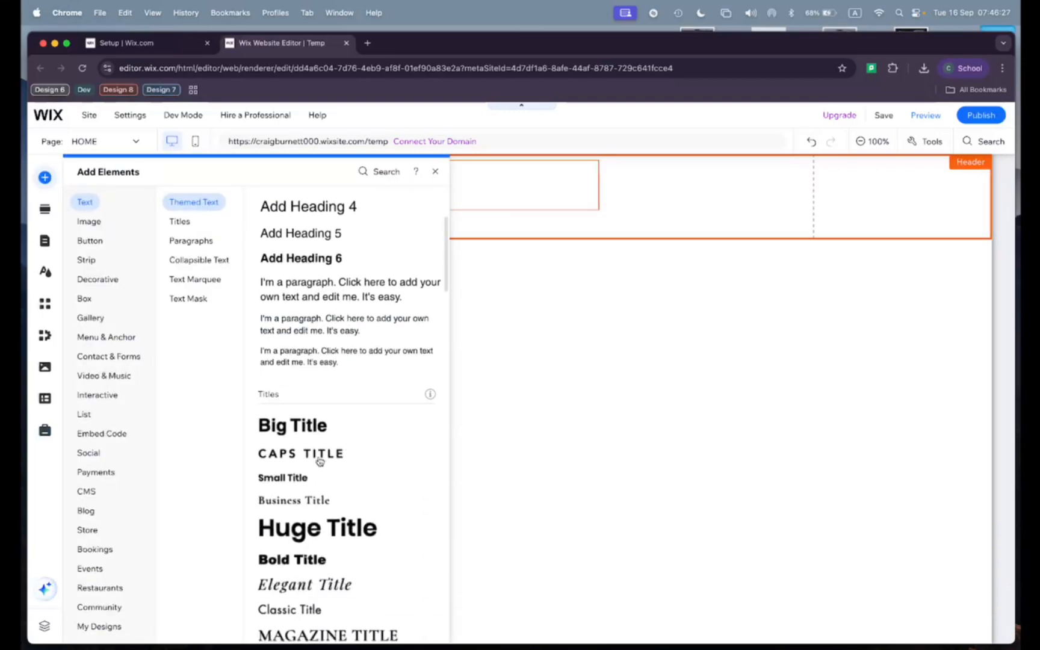
drag(321, 460, 310, 222)
double_click(297, 221)
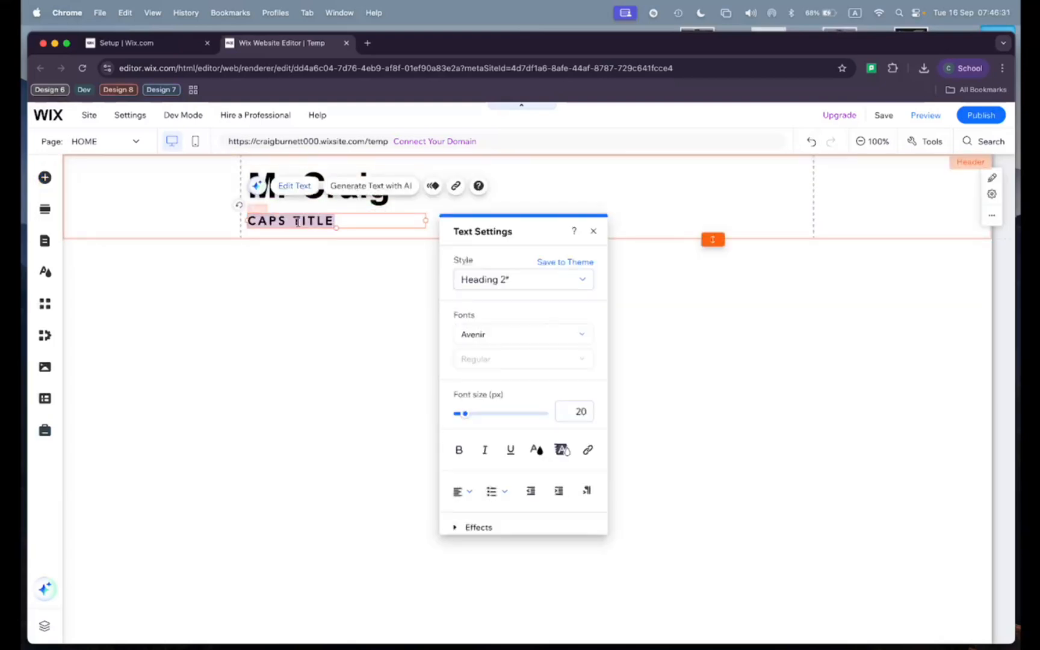
text(D)
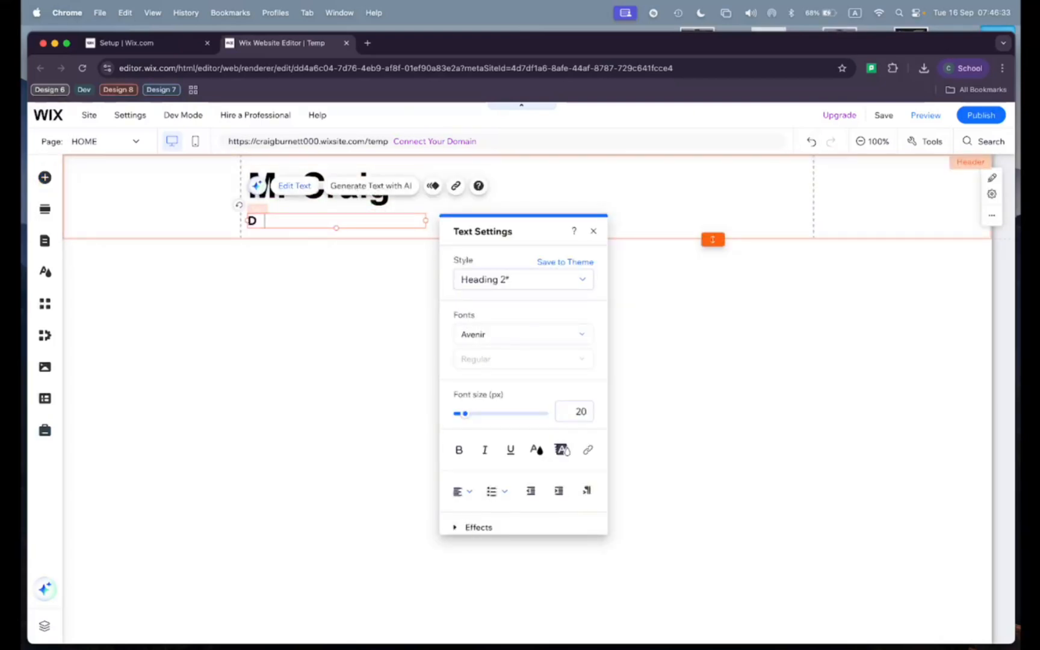
text(ESIGN)
click(303, 285)
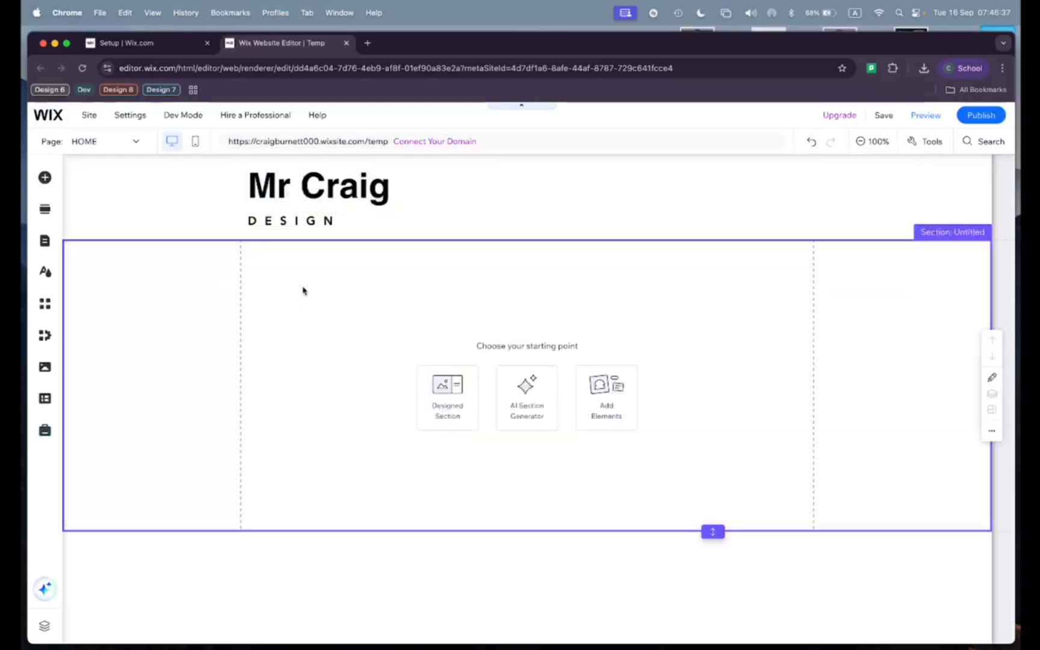
Step: Move the DESIGN text up so it sits closer beneath the main heading in the header
click(318, 222)
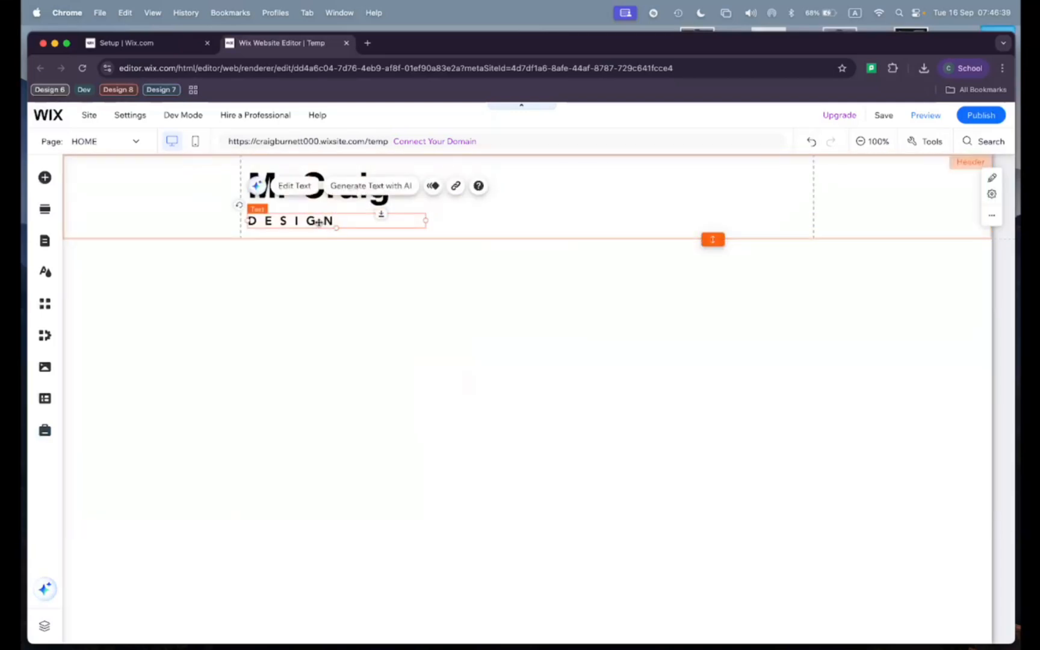
drag(318, 223, 318, 216)
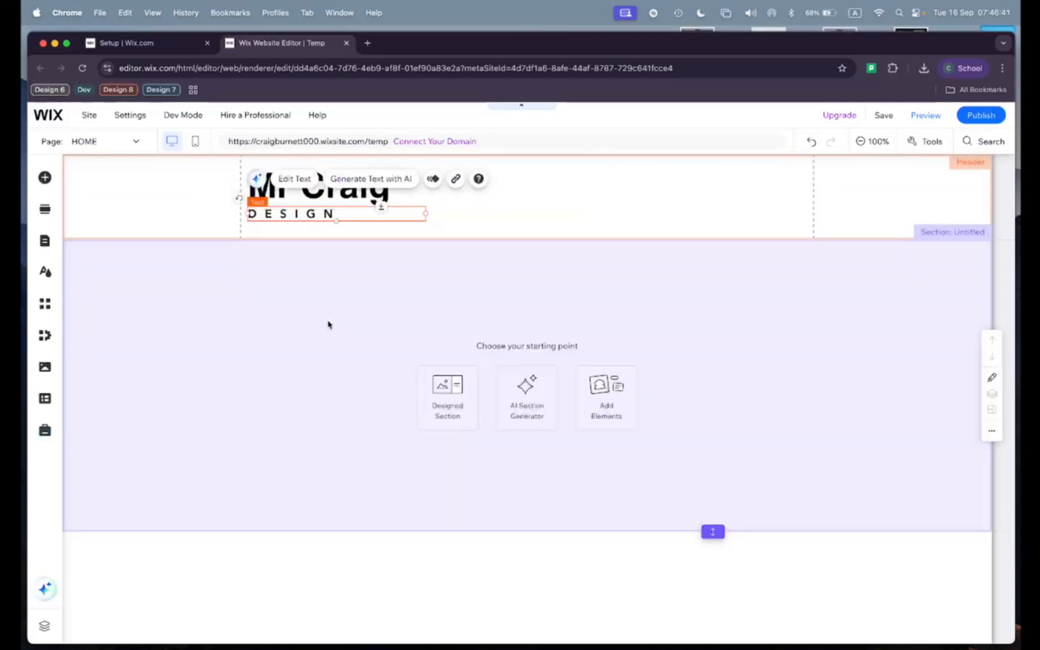
click(328, 324)
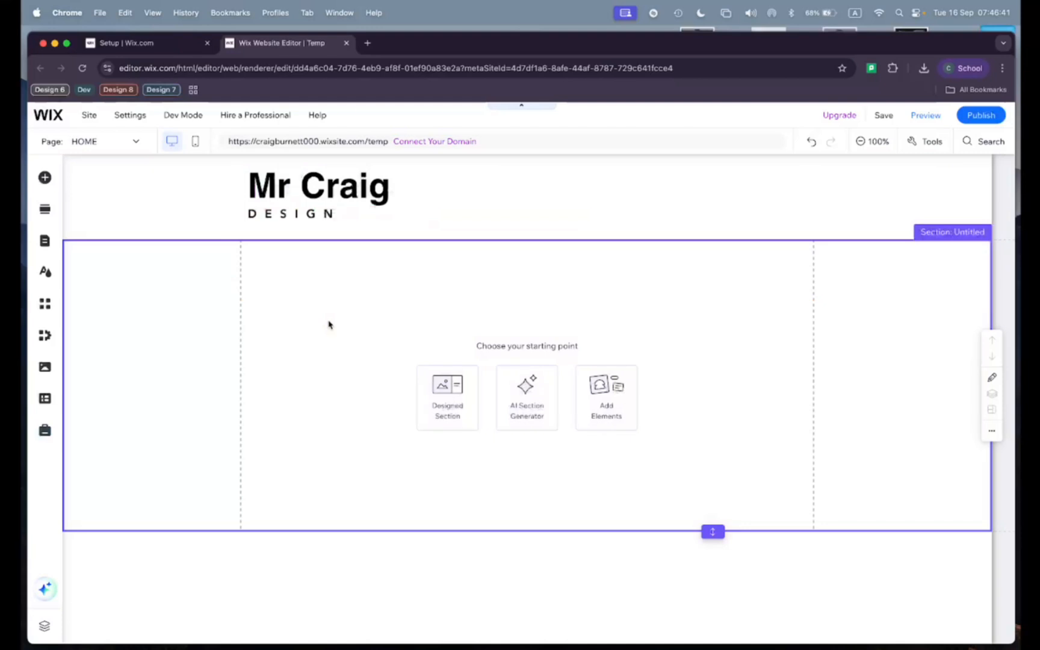
click(361, 187)
Step: Add a second blank section below the existing one and make the first section slightly taller
mouse_move(520, 523)
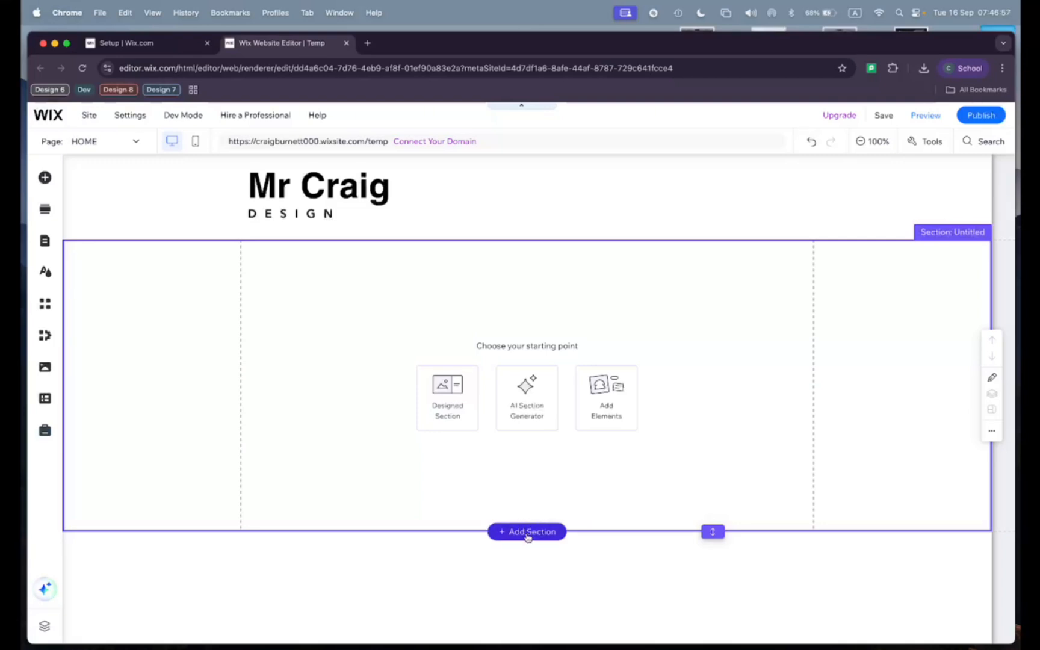
click(527, 531)
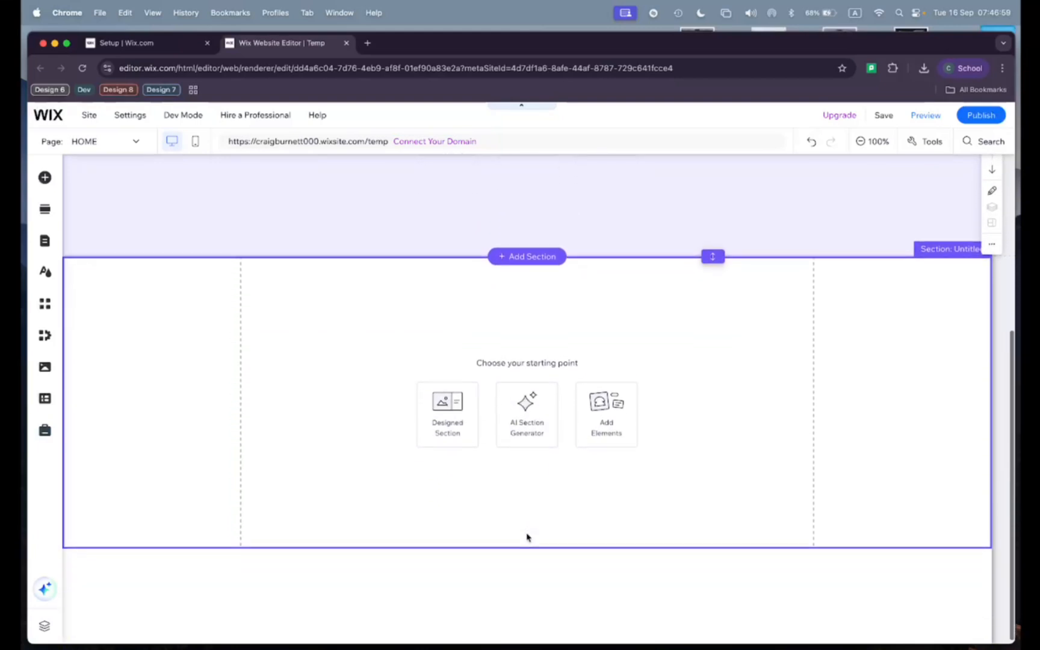
scroll(527, 538, up, 2)
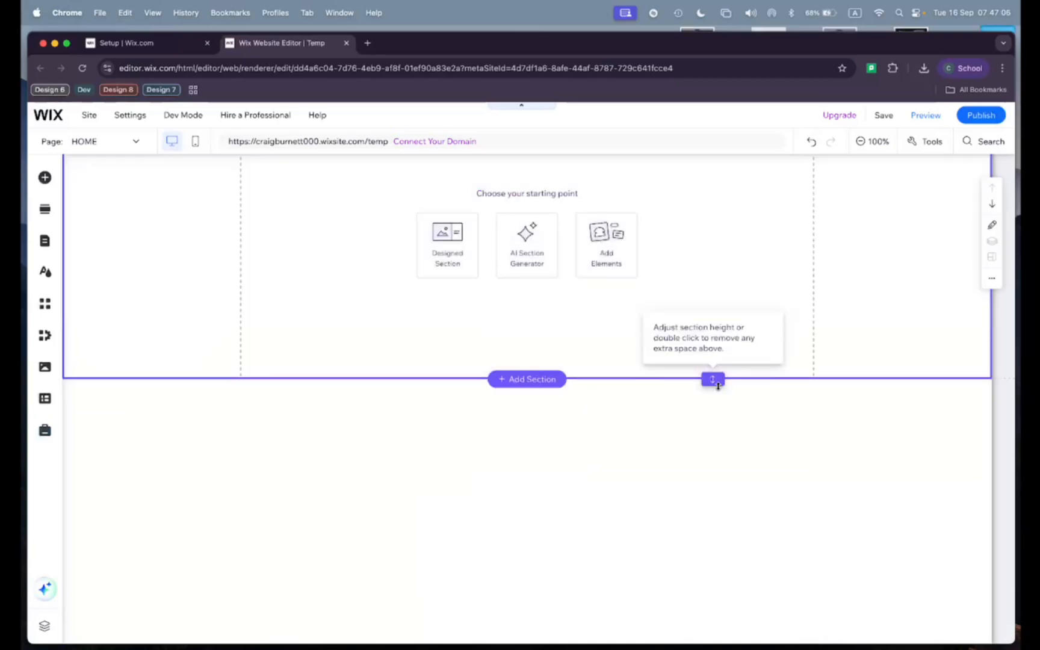
drag(712, 378, 713, 420)
Step: Review the page layout from the header through both blank sections, checking where each section begins and ends
scroll(650, 377, up, 2)
scroll(650, 374, up, 2)
scroll(650, 376, down, 4)
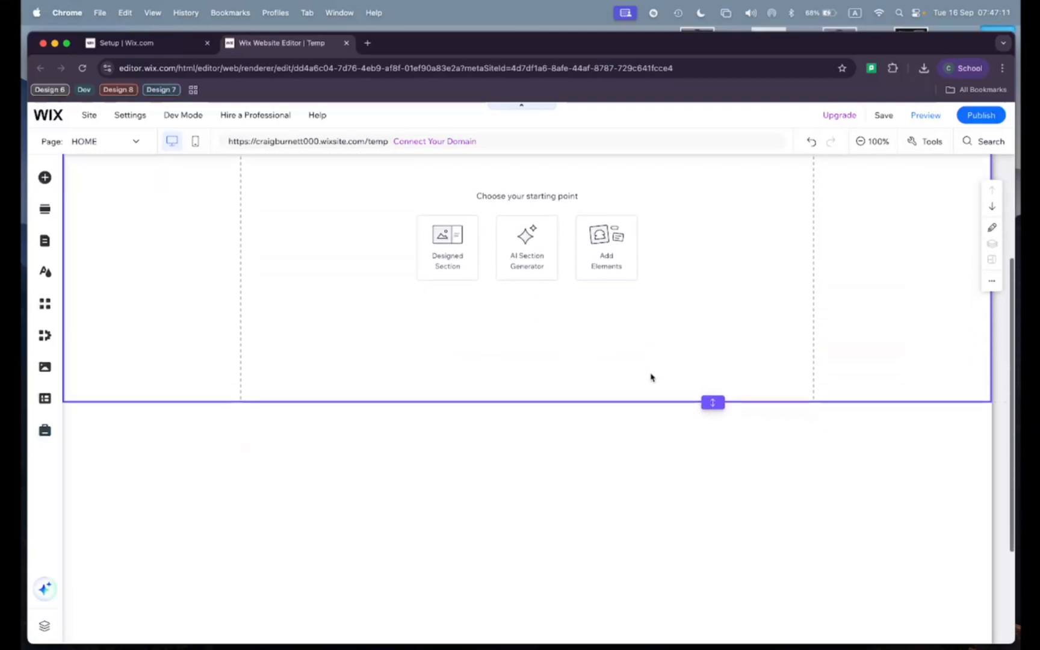
scroll(552, 275, up, 2)
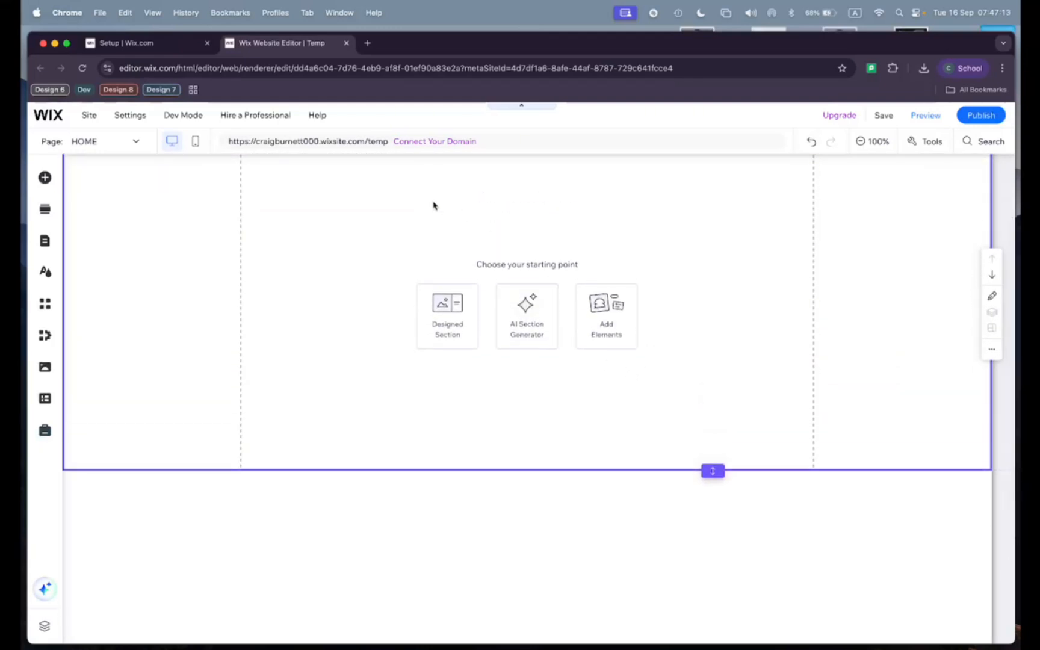
click(419, 234)
scroll(383, 253, up, 1)
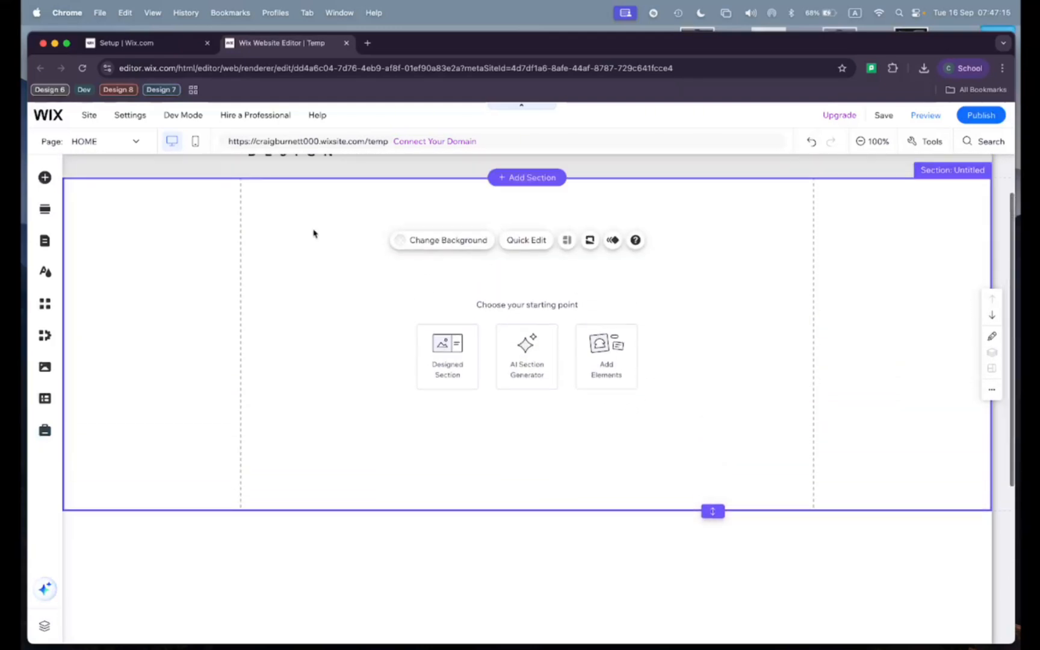
scroll(354, 248, down, 5)
click(386, 418)
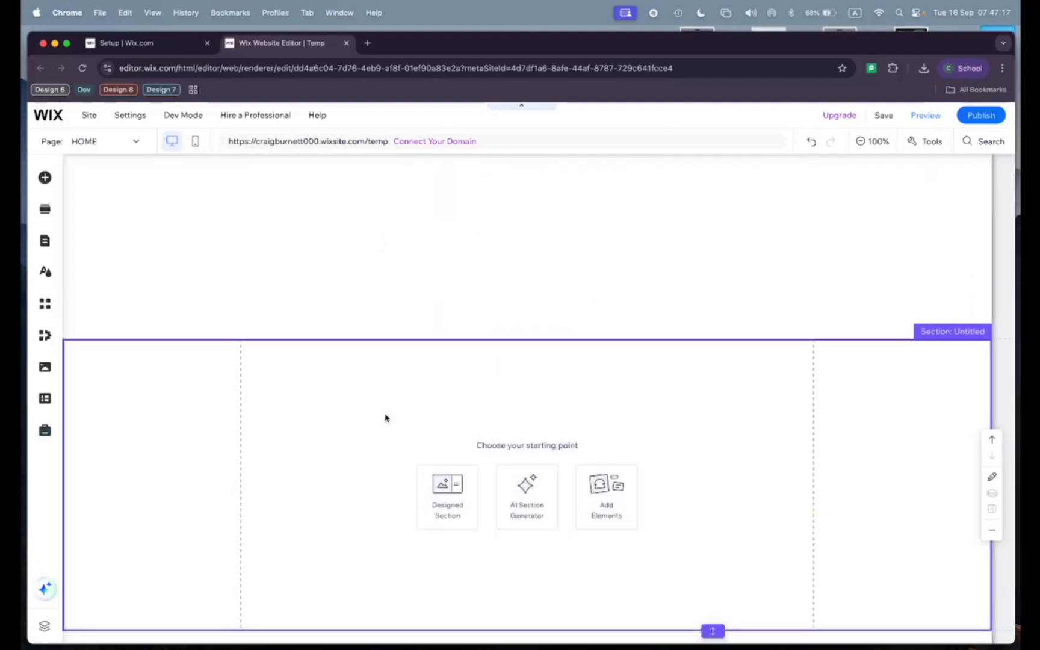
scroll(339, 364, up, 5)
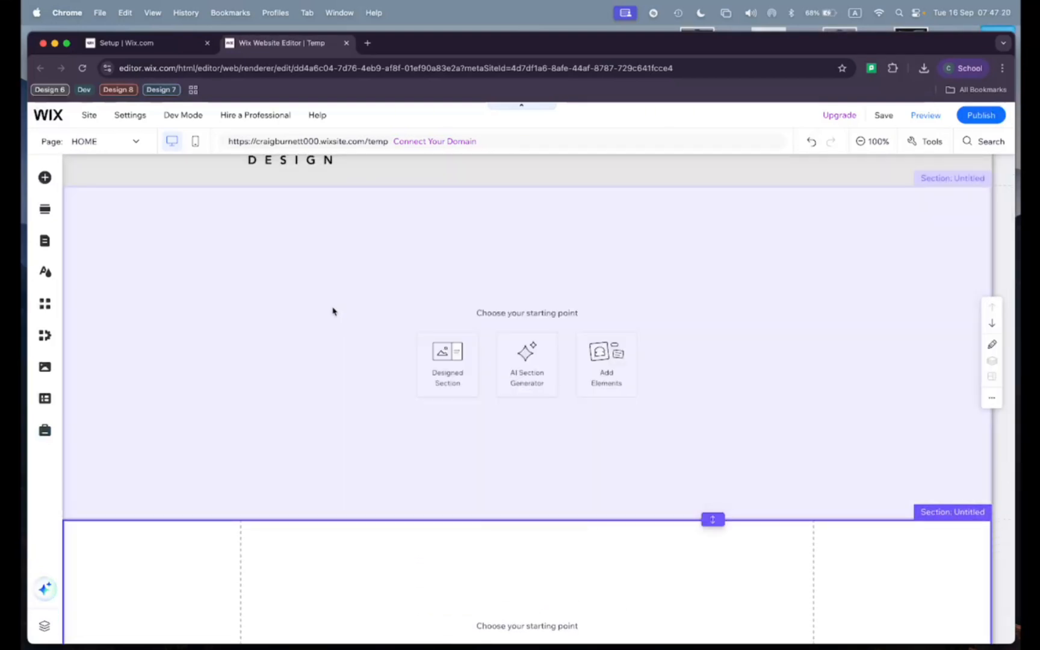
Step: Add another Heading 1 text element to the page, placed in the header beside the DESIGN text
click(332, 310)
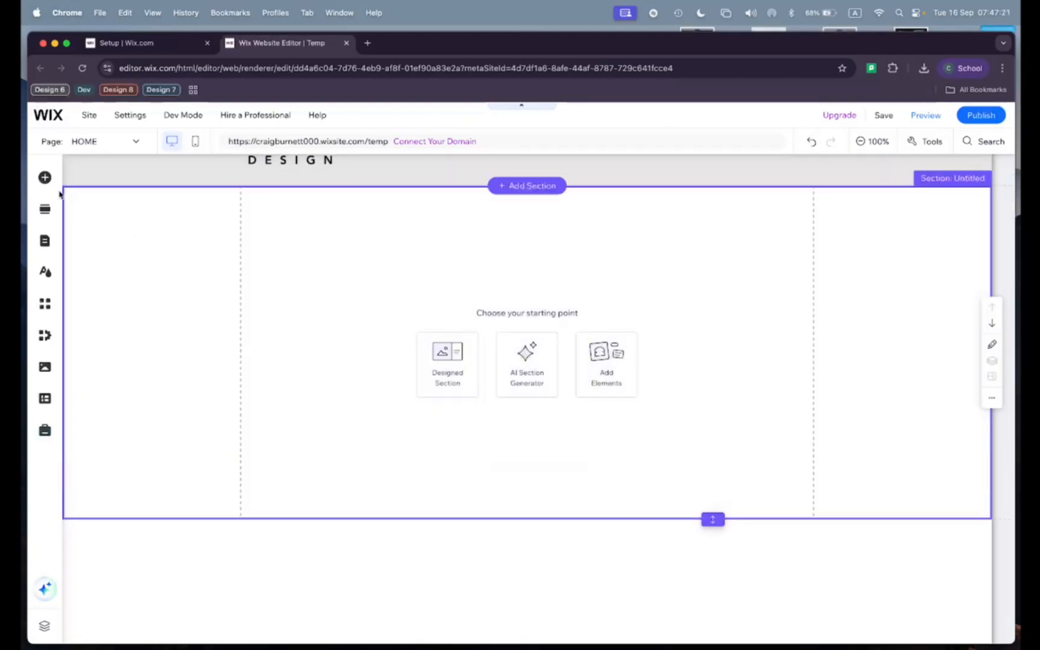
click(45, 177)
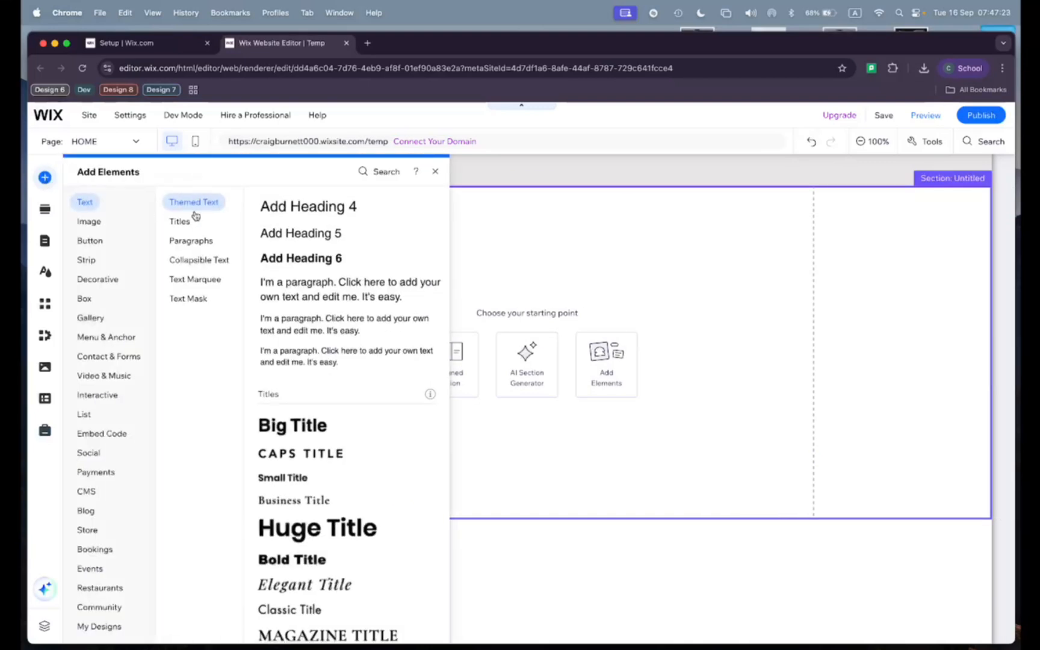
scroll(328, 355, up, 1)
scroll(328, 355, up, 2)
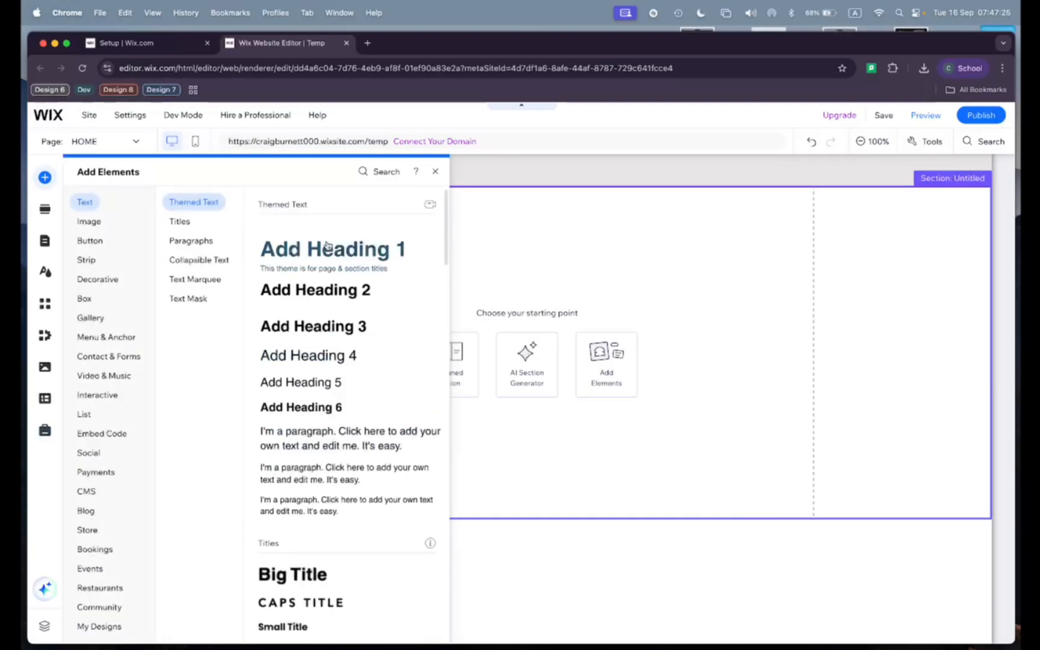
drag(327, 249, 545, 221)
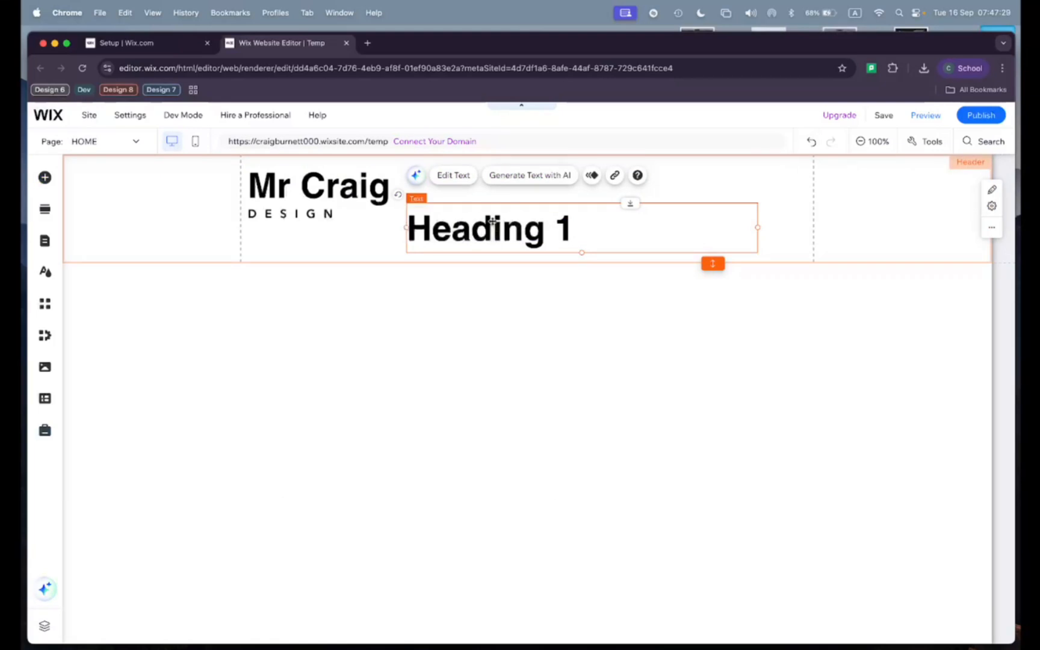
Step: Move the new Heading 1 text into the first section below the header and centre-align it
drag(492, 220, 435, 302)
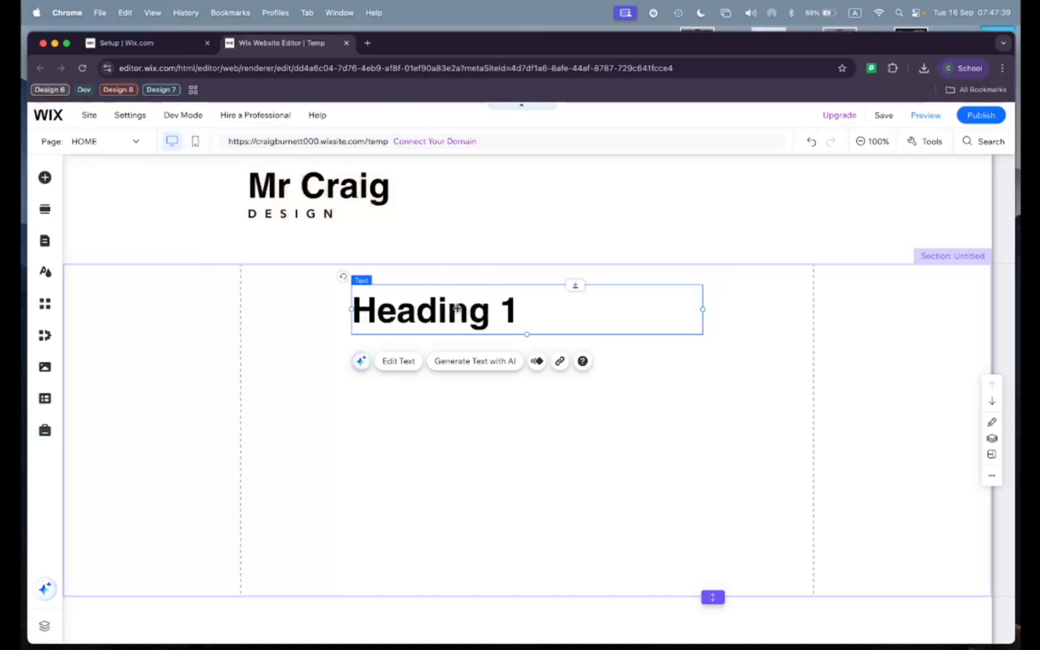
click(394, 362)
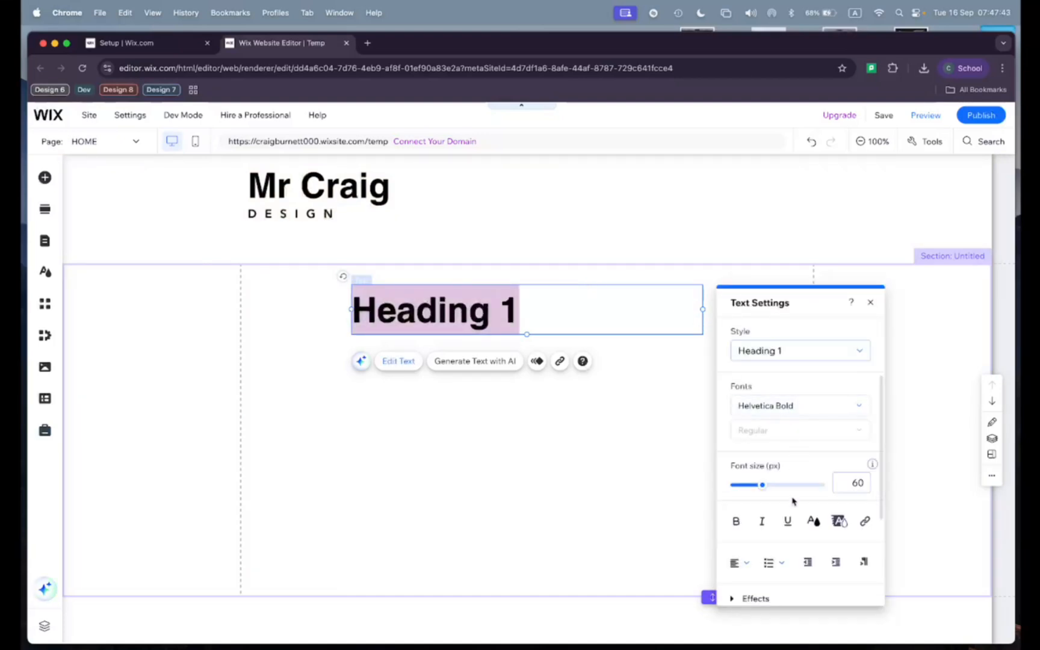
scroll(791, 498, down, 3)
scroll(791, 504, up, 2)
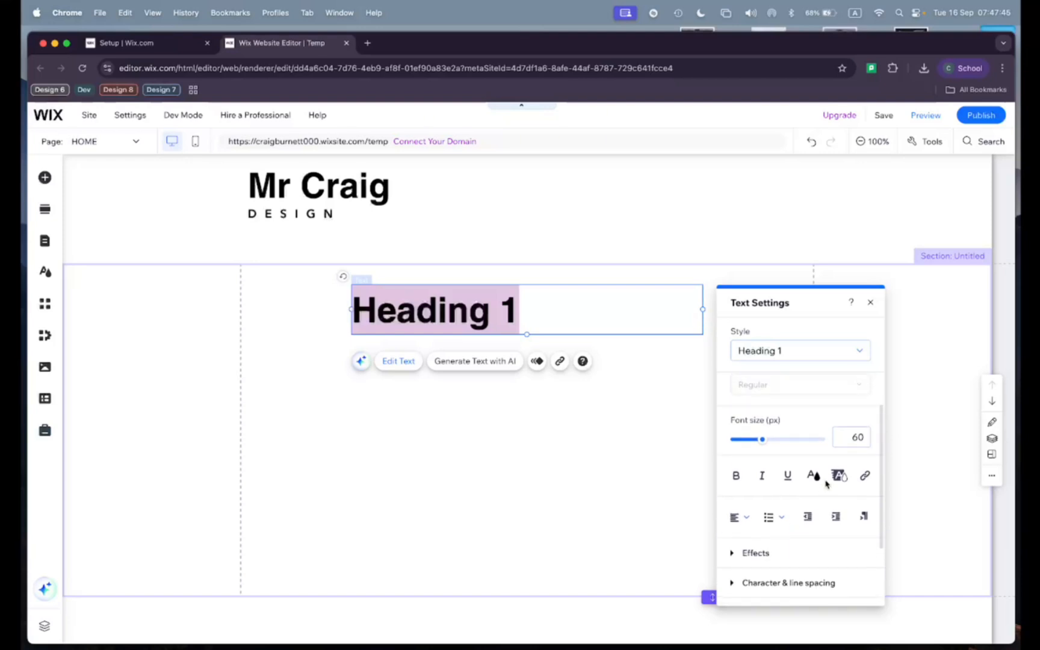
scroll(839, 478, up, 1)
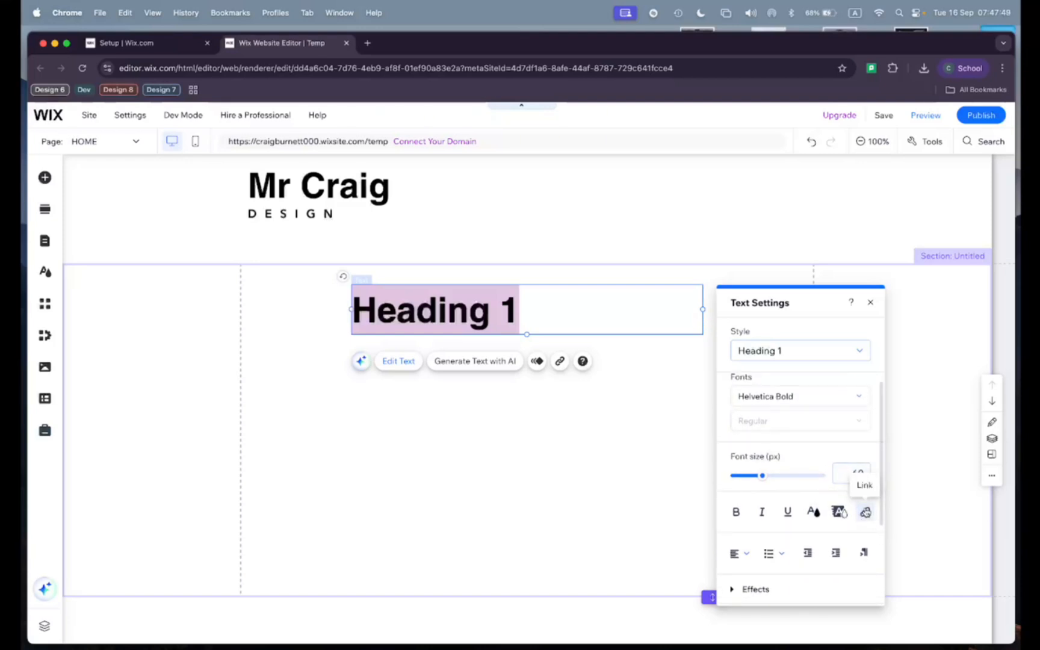
scroll(851, 451, up, 1)
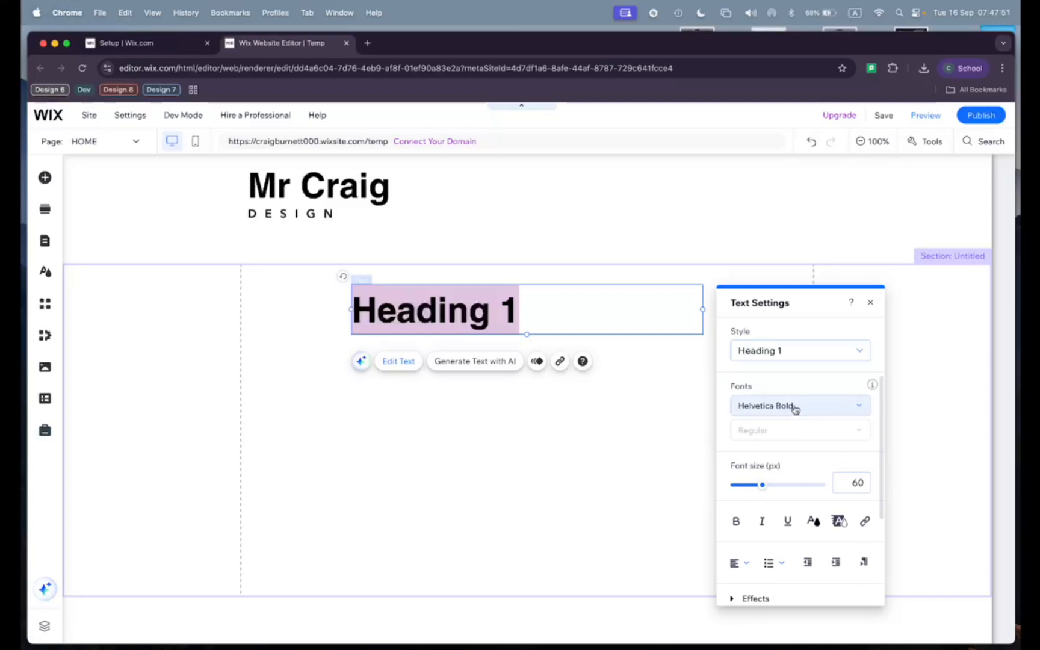
scroll(793, 407, down, 1)
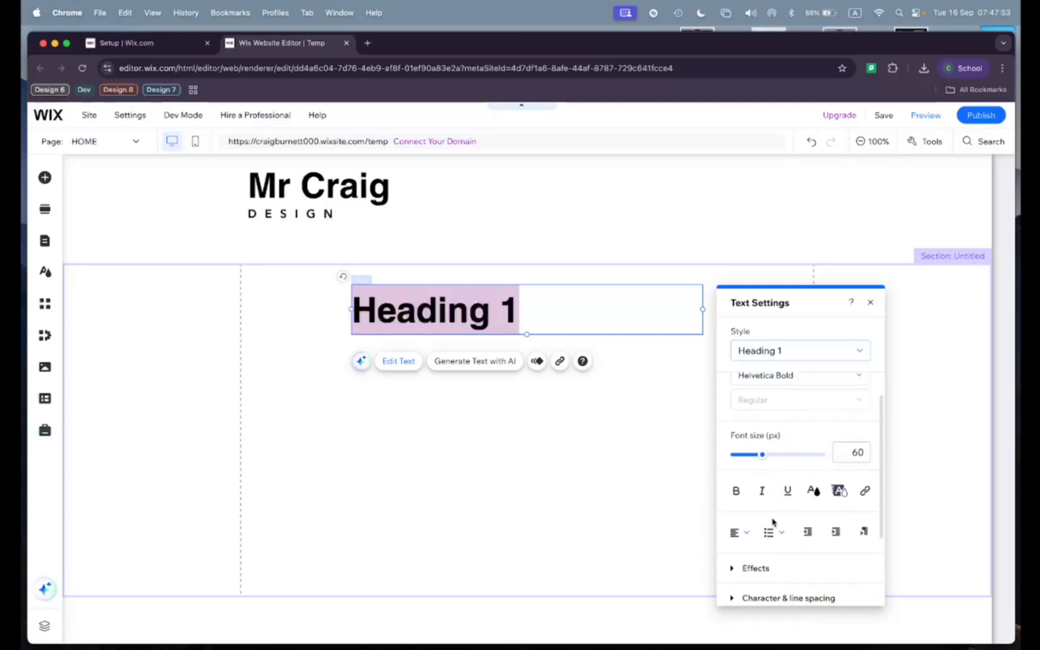
click(739, 533)
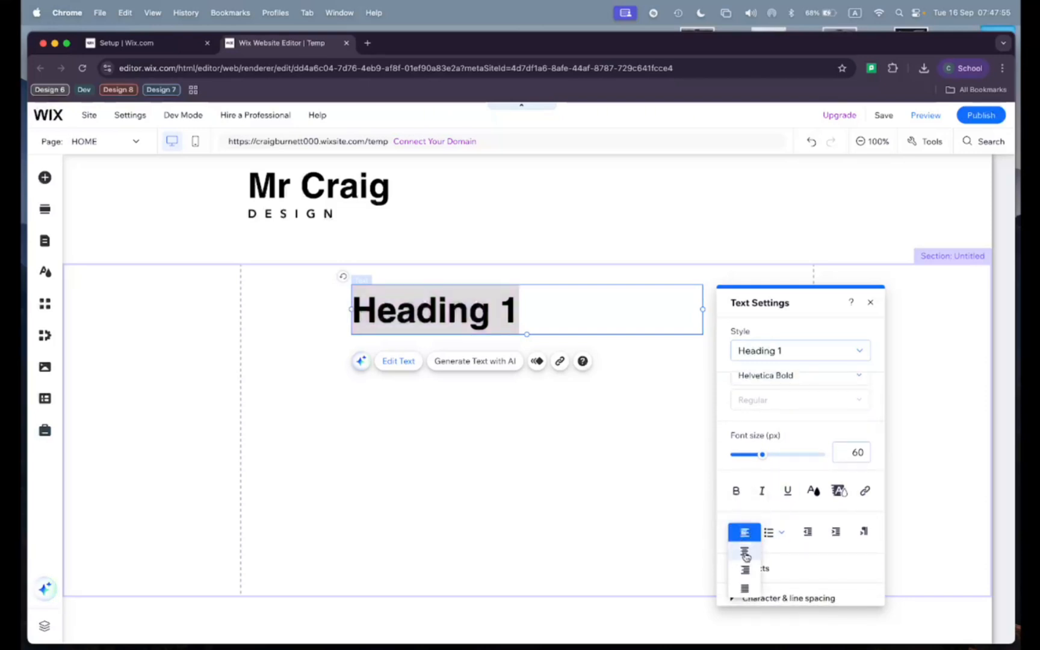
click(744, 552)
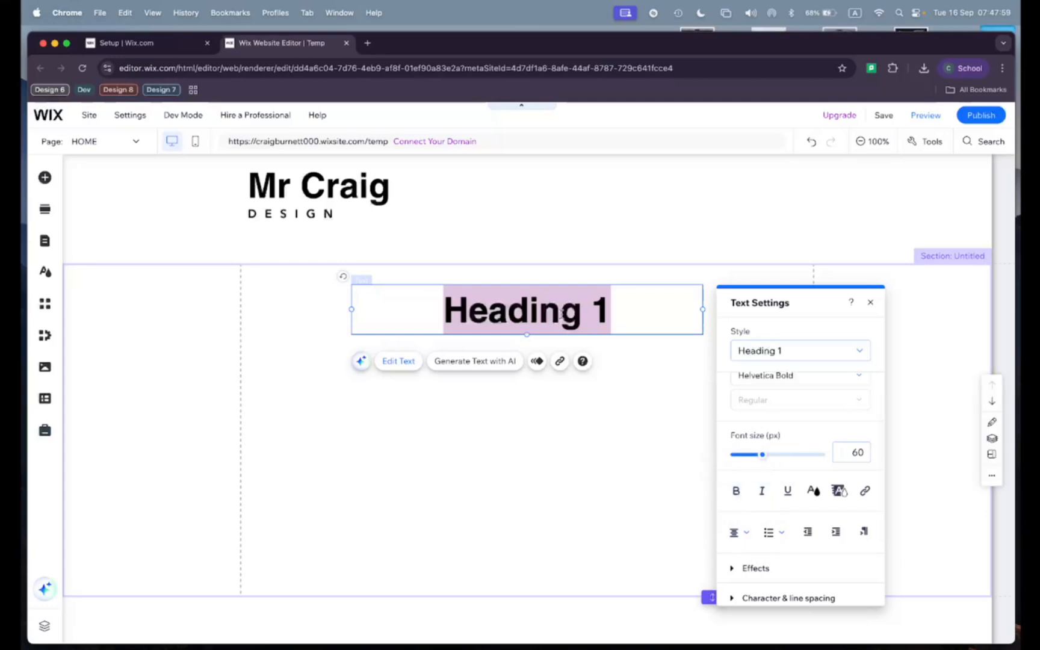
Step: Set the heading's font size to 40 px and replace its text with "About Me"
drag(763, 460, 749, 461)
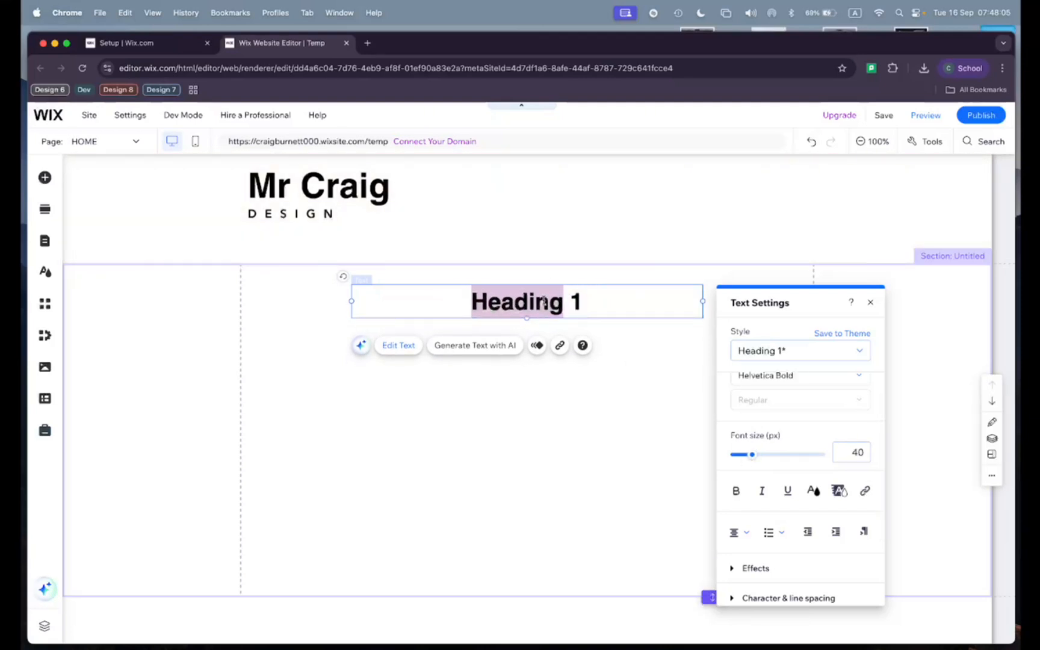
click(585, 301)
key(BackSpace)
key(BackSpace)
key(BackSpace)
key(BackSpace)
key(BackSpace)
key(BackSpace)
key(BackSpace)
key(BackSpace)
key(BackSpace)
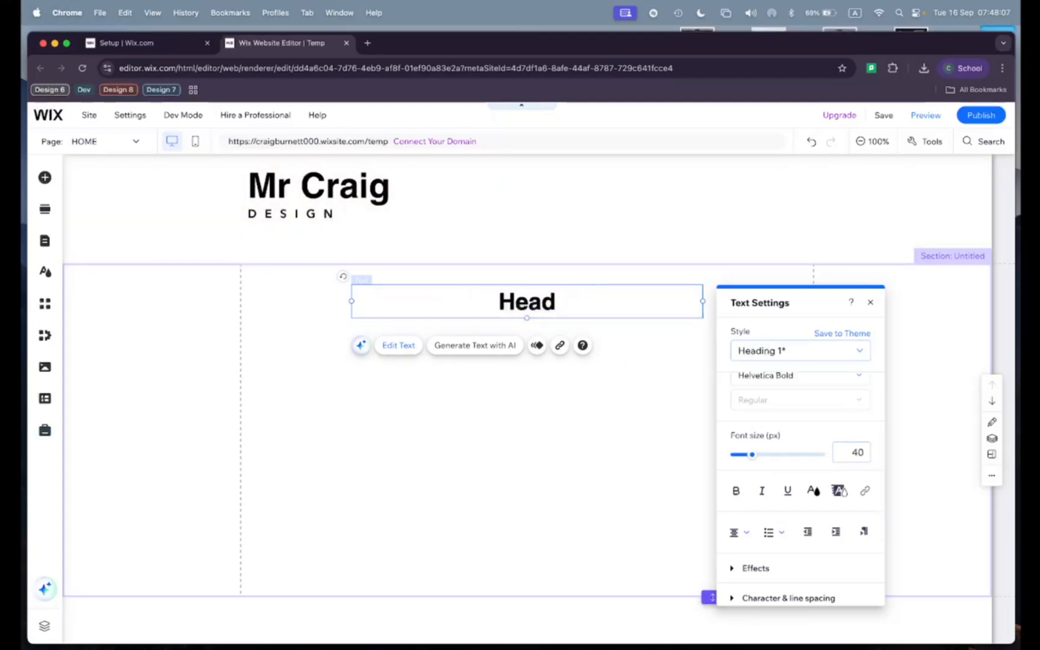
text(About Me)
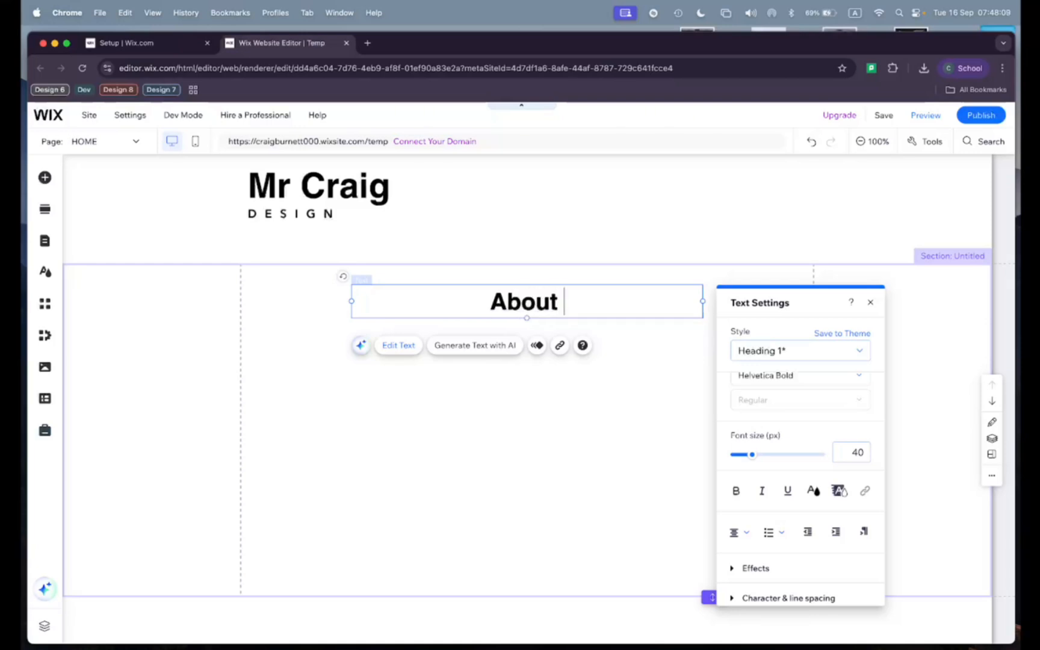
click(576, 411)
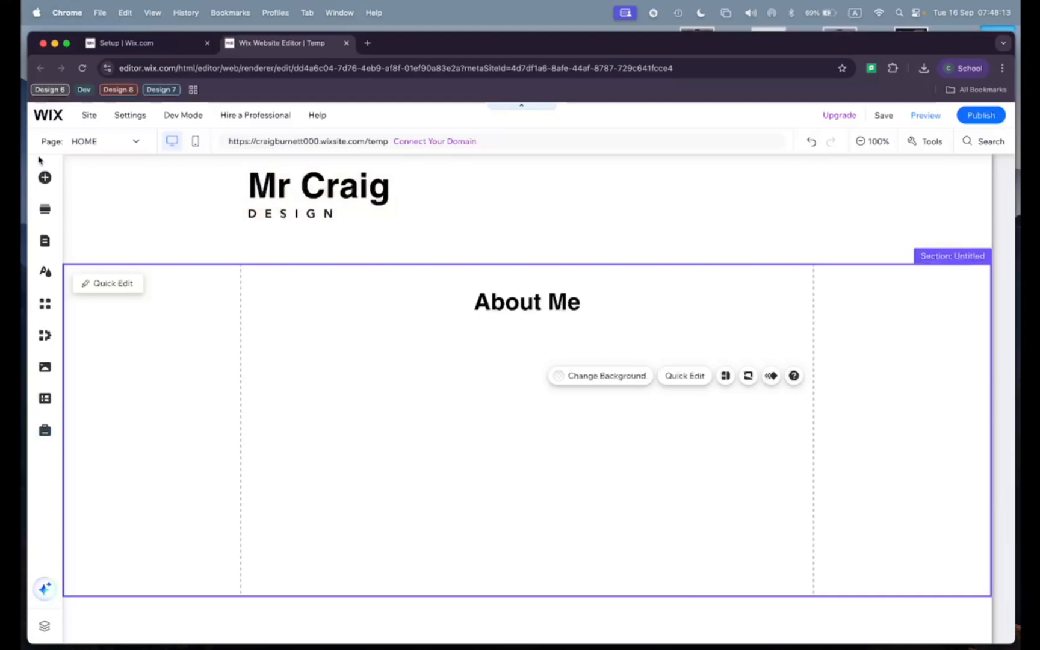
Step: Add a Paragraph 1 text below the About Me heading, greeting visitors and introducing the Middle School Design teacher at BCISB in Bangkok by name
click(45, 177)
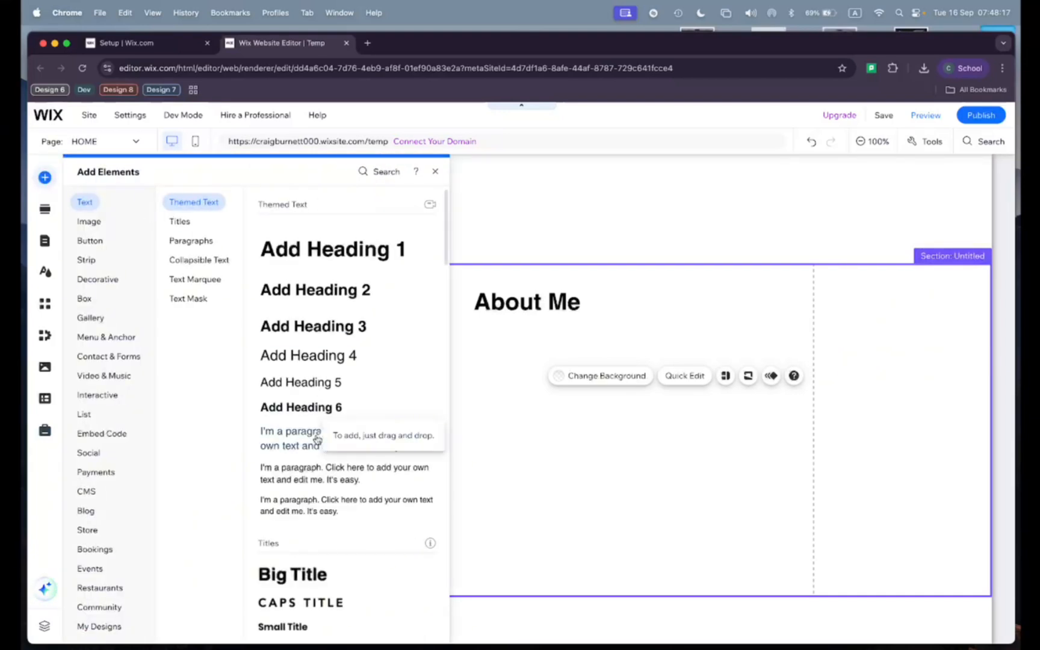
drag(317, 440, 332, 340)
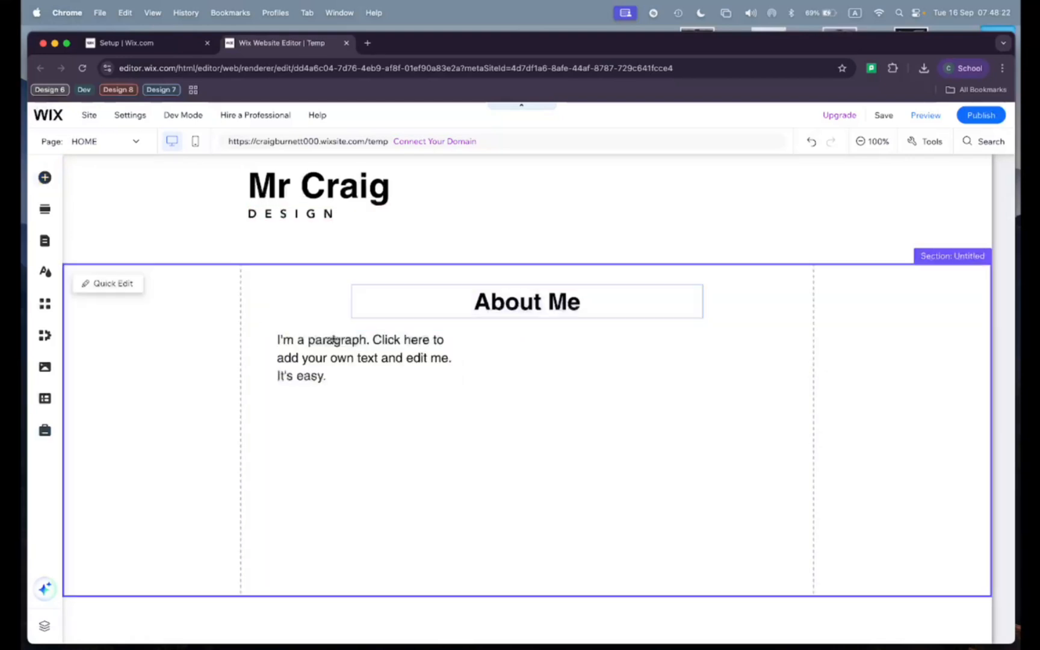
double_click(349, 376)
text(H)
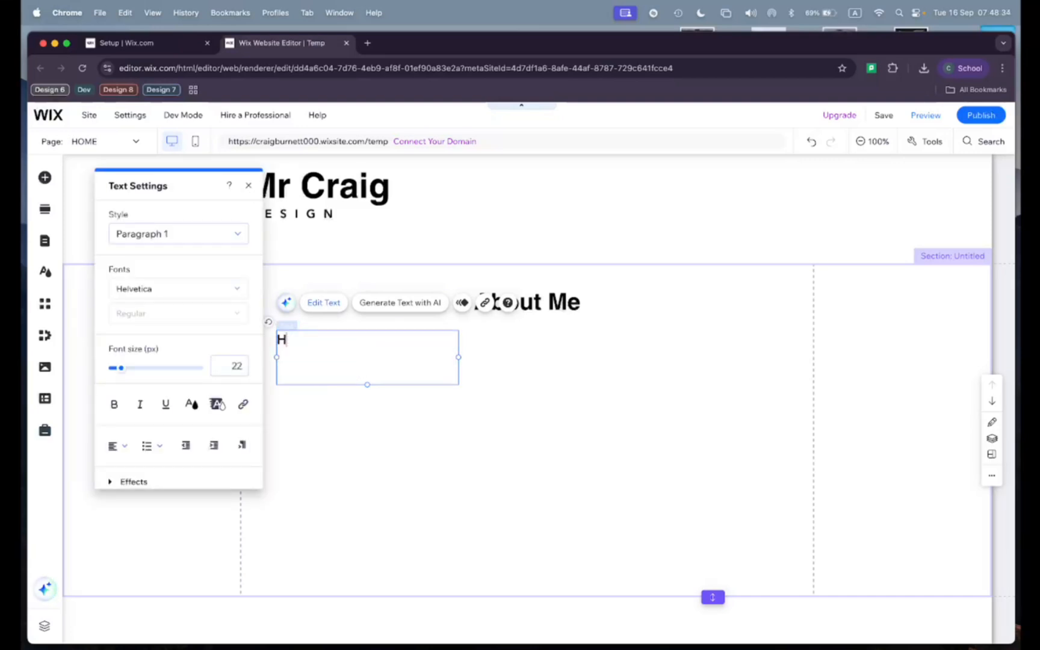
text(ello! My name is Mr Craig, and I am the Middle School Design teacher at BCISB in Bangkok.)
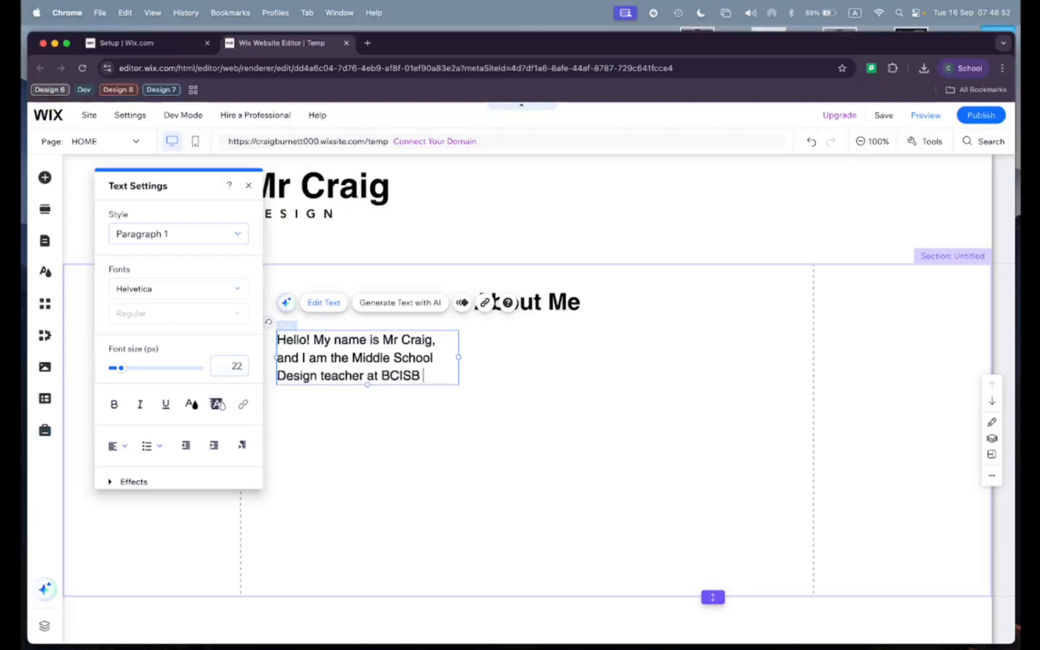
Step: Leave a blank line in the introduction and add "This website is where I am showing all of my Design Work for this year!"
key(Return)
key(Return)
text(This website is where I am showing all of my Design Work for this year!)
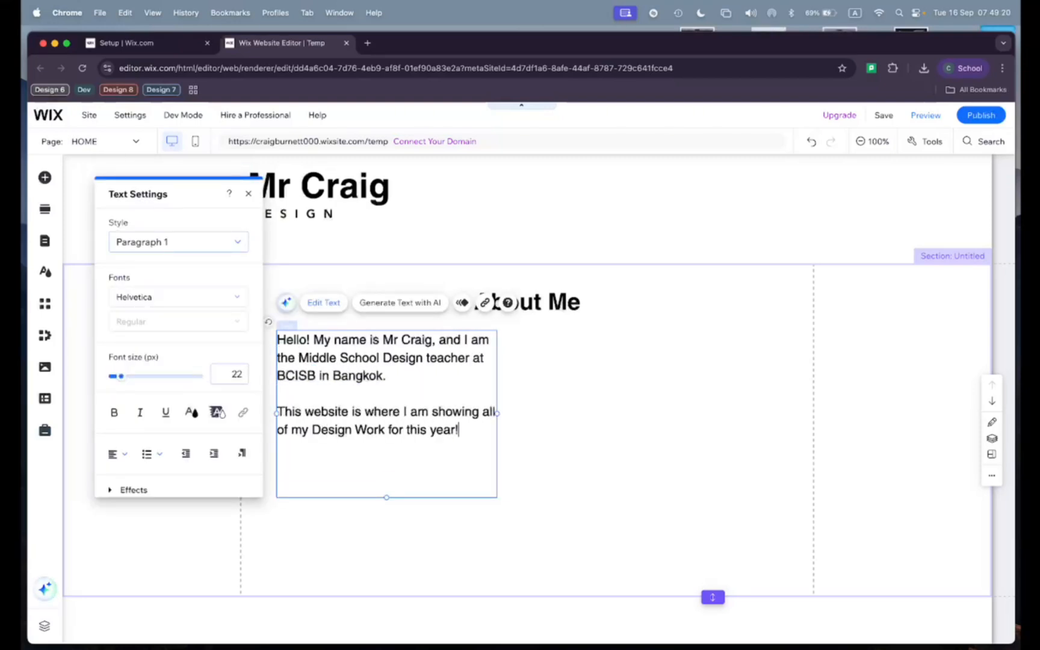
click(547, 380)
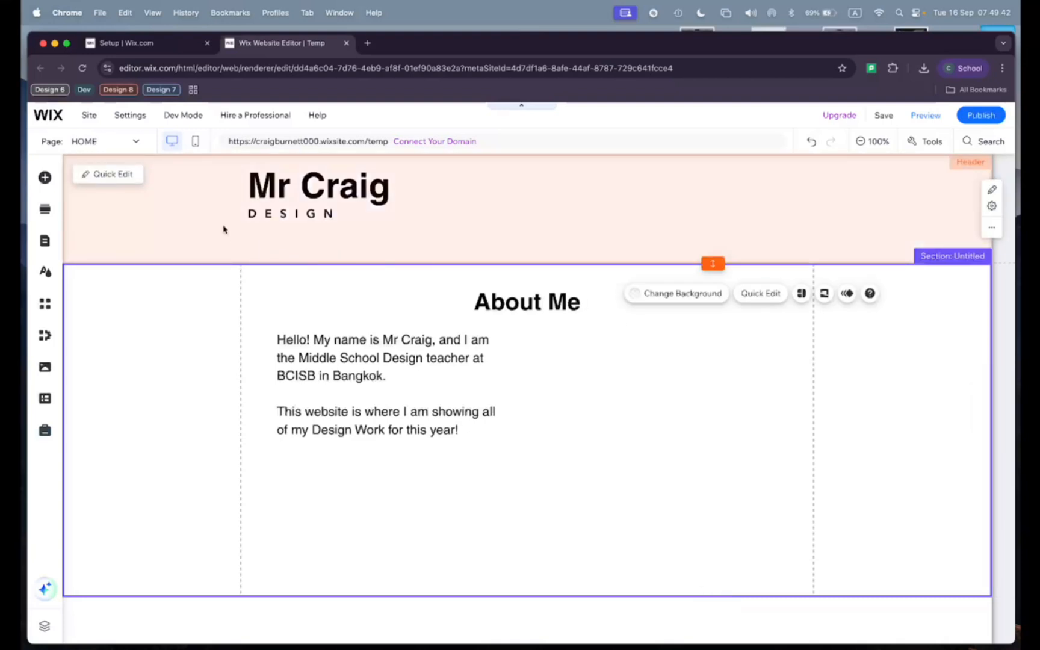
Step: Add the portrait illustration already stored in the site files to the page
click(45, 177)
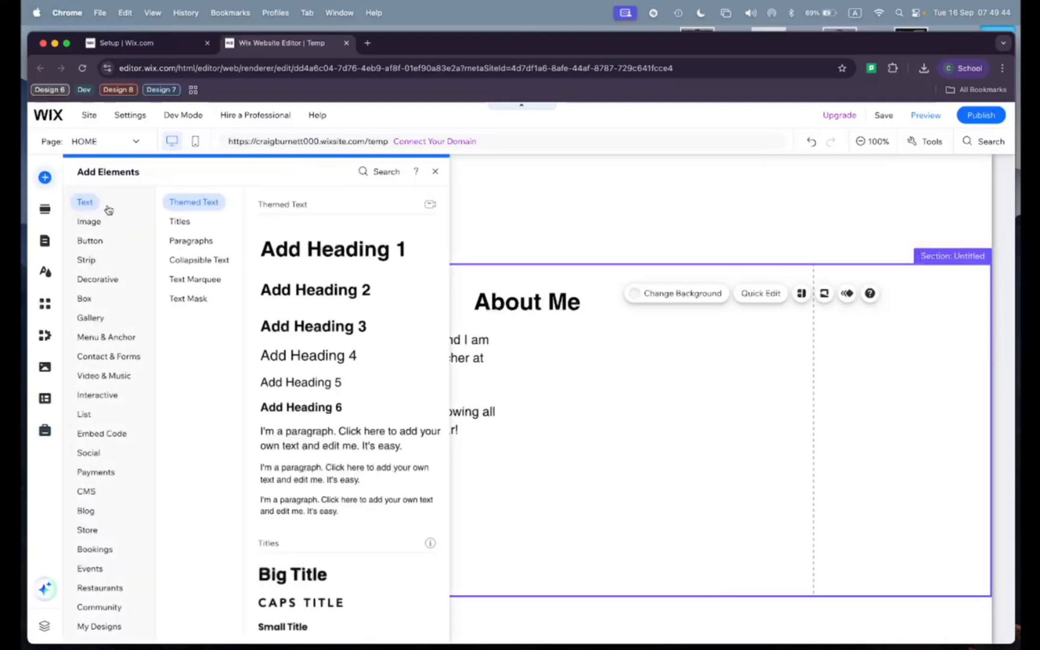
click(98, 223)
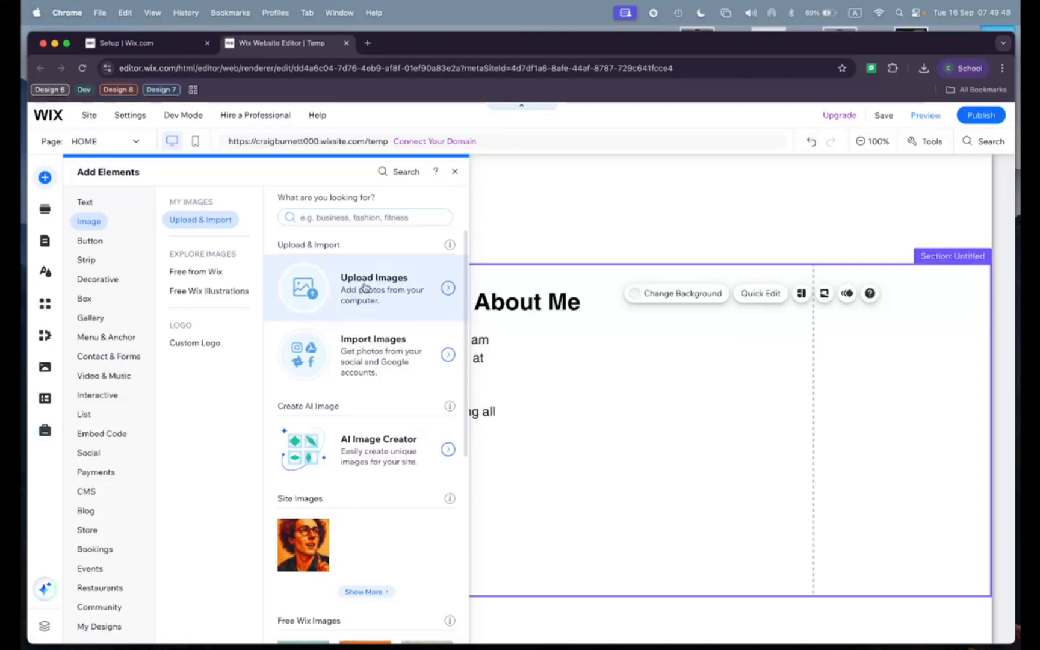
click(365, 288)
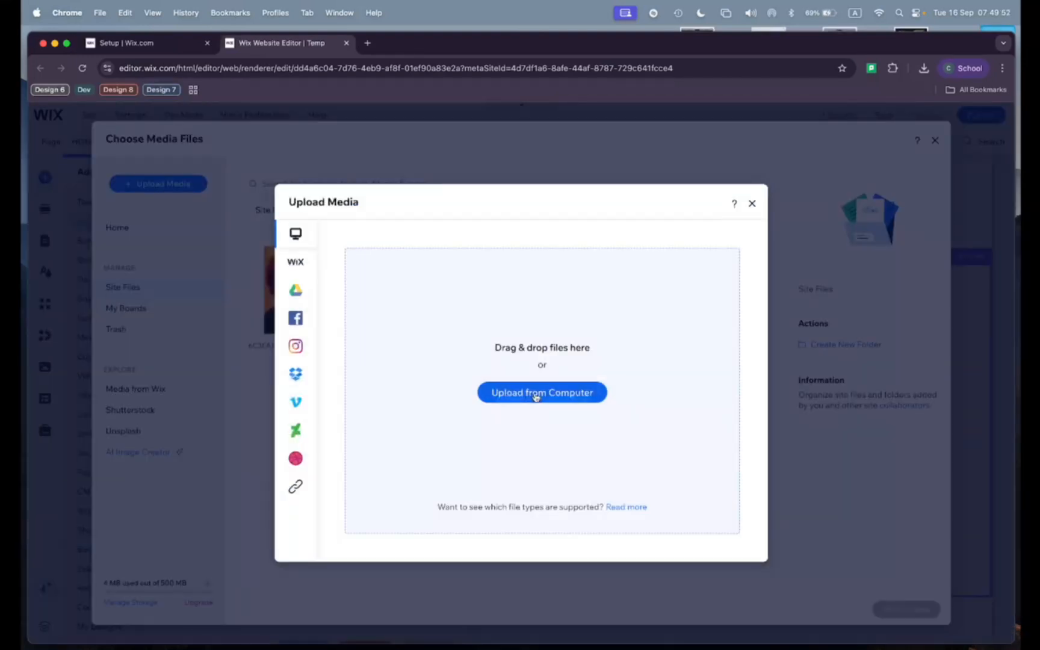
click(535, 396)
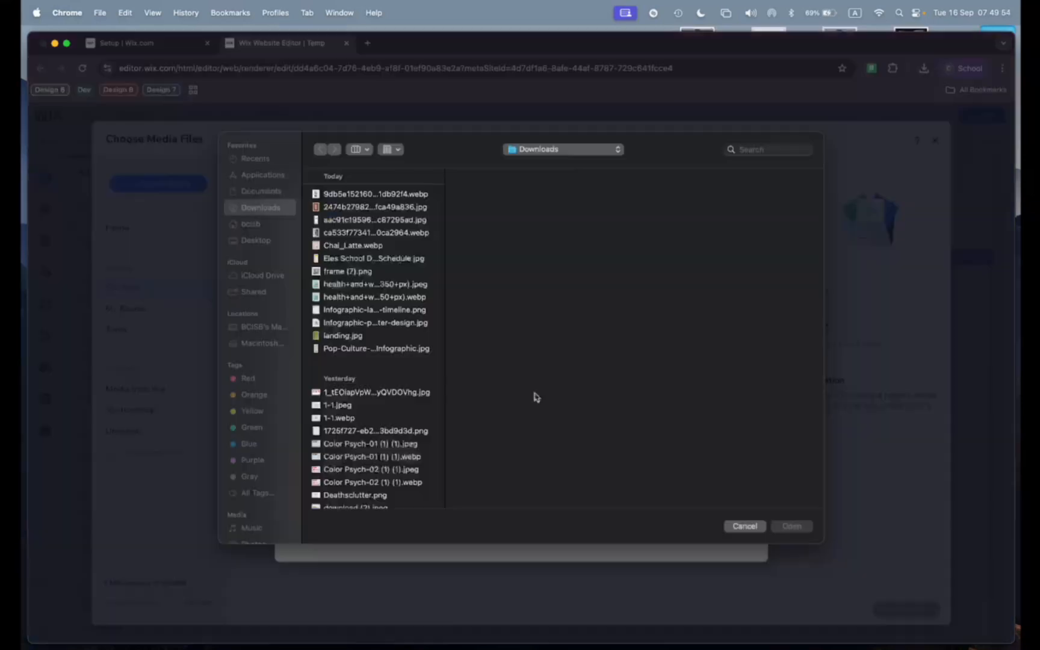
click(744, 527)
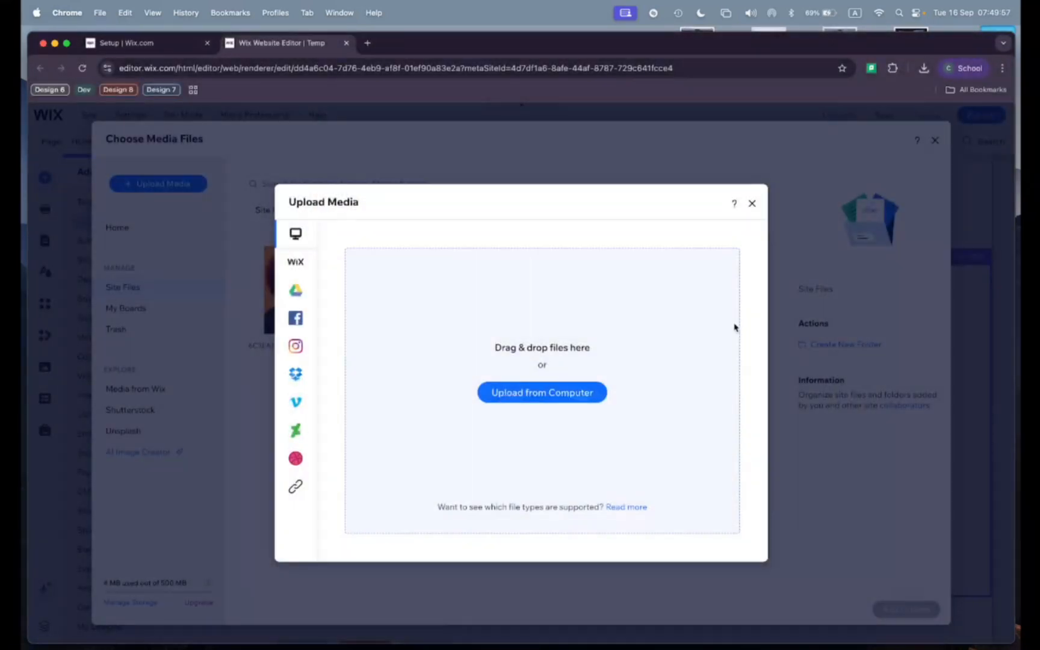
click(749, 204)
click(293, 289)
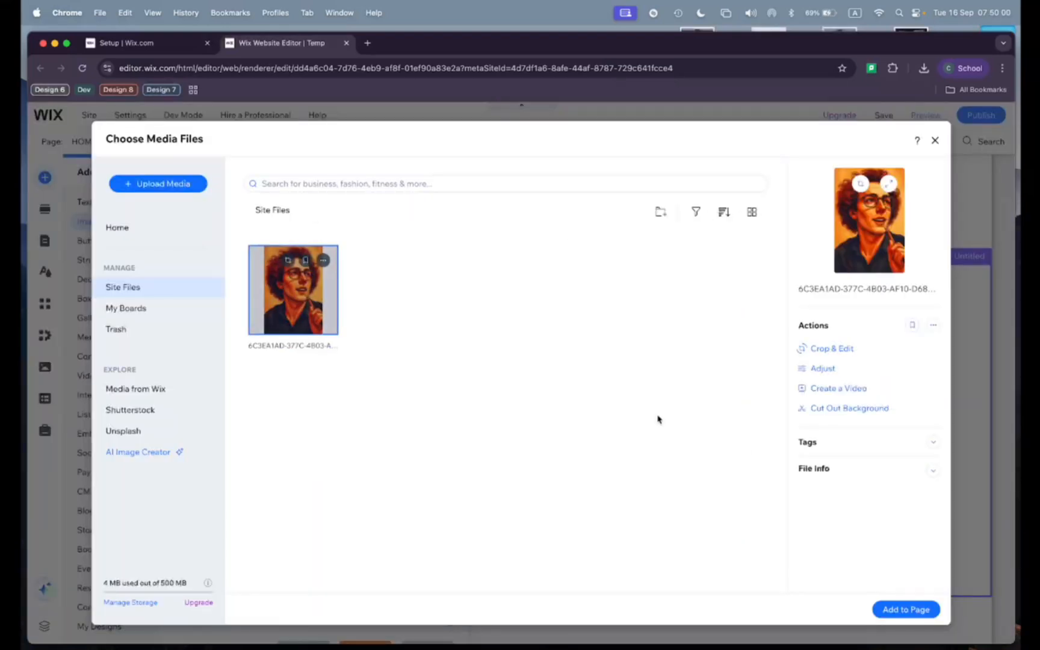
click(906, 609)
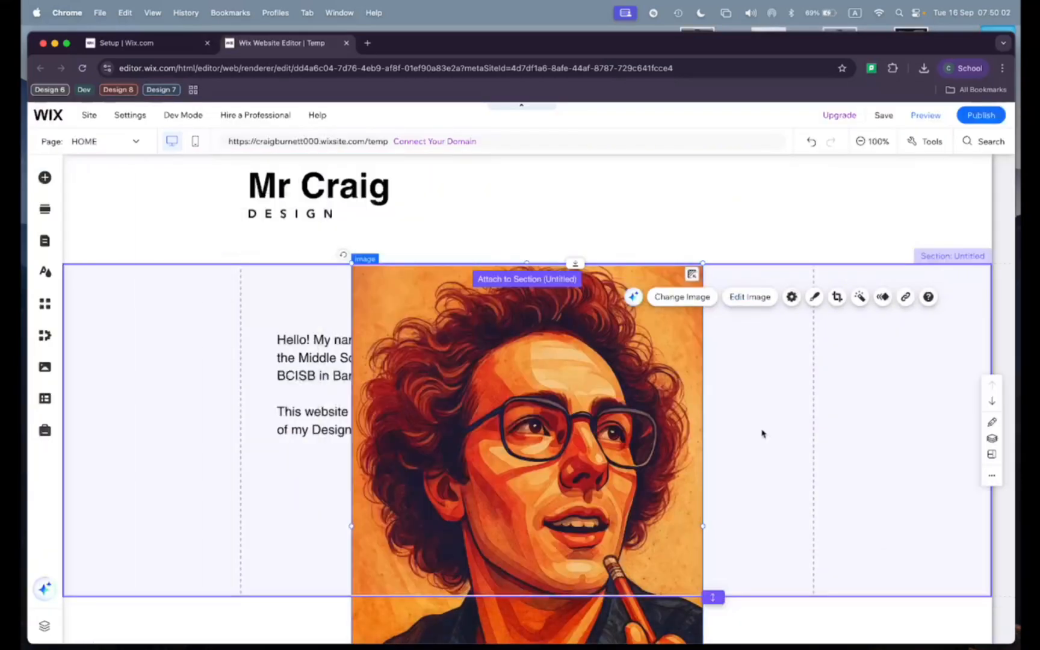
Step: Shrink the portrait proportionally to fit within the About Me section and place it to the right of the text
scroll(762, 434, down, 3)
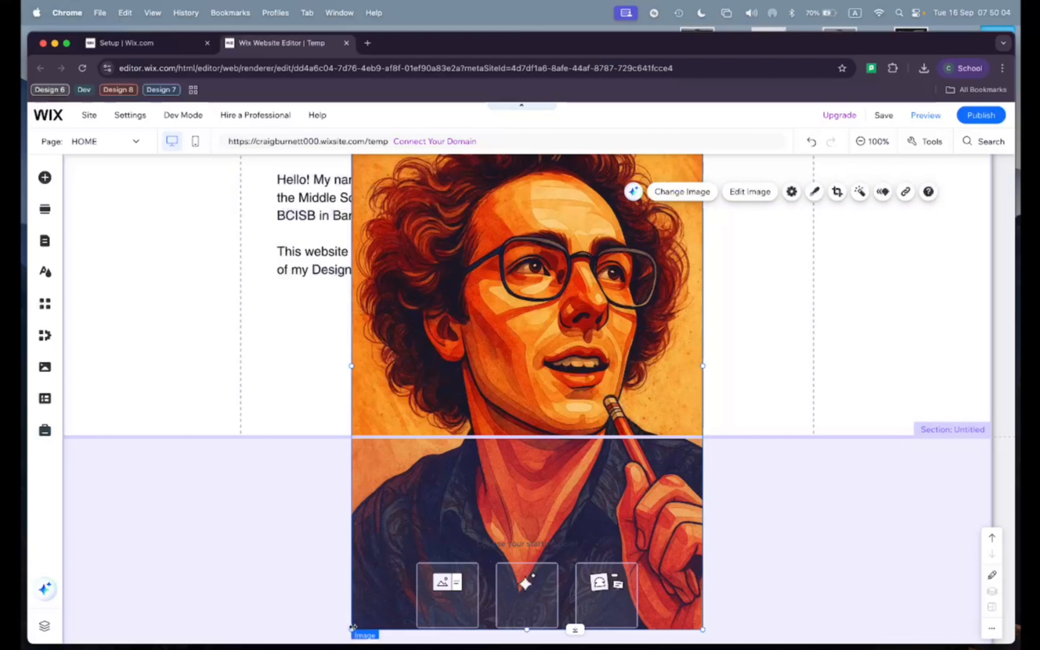
drag(350, 628, 552, 421)
scroll(552, 421, up, 2)
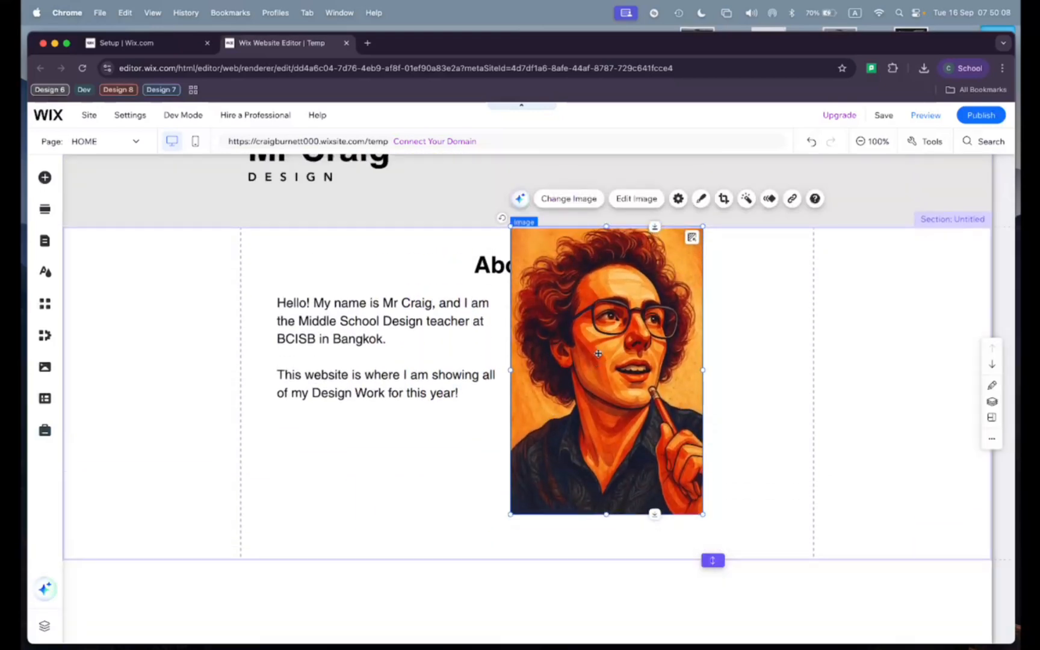
drag(608, 331, 693, 349)
Step: Left-align the About Me heading and move it so it lines up with the left edge of the introduction
click(535, 265)
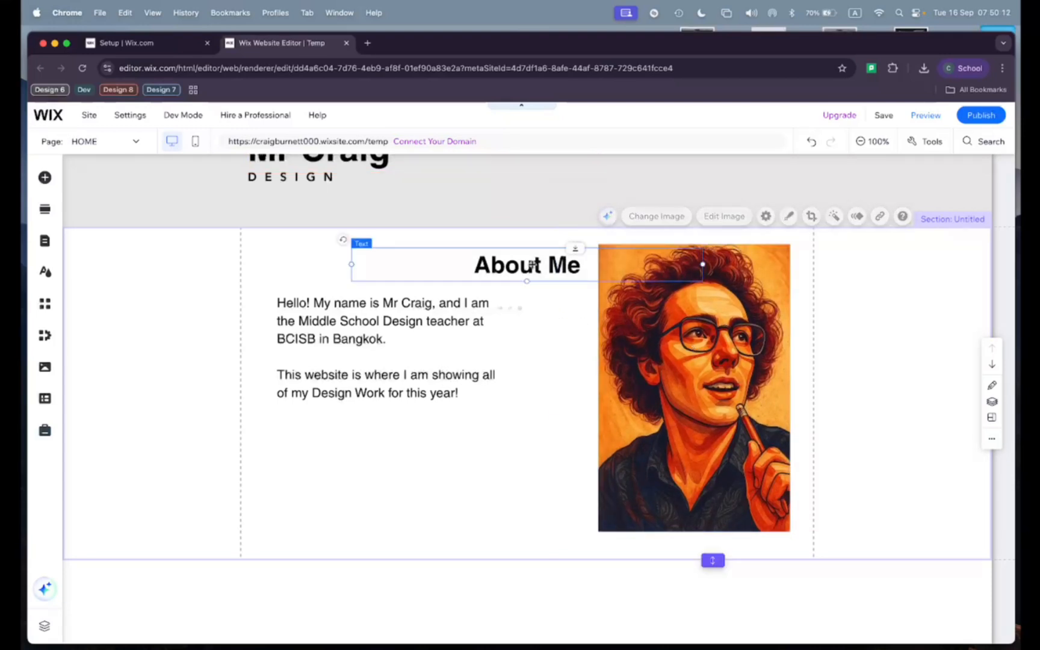
click(397, 308)
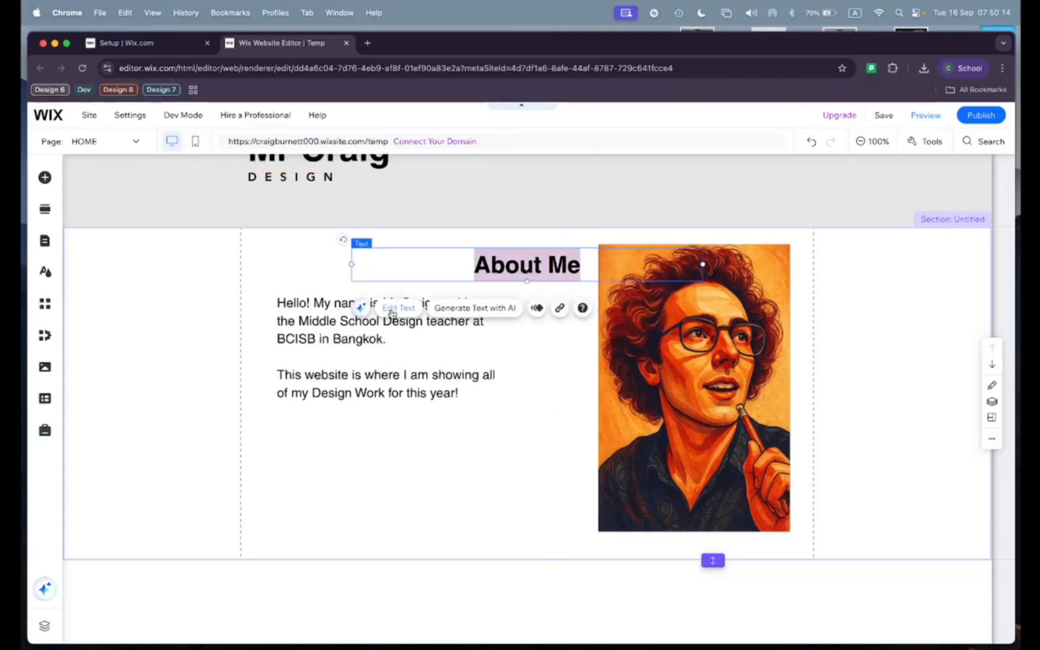
click(739, 526)
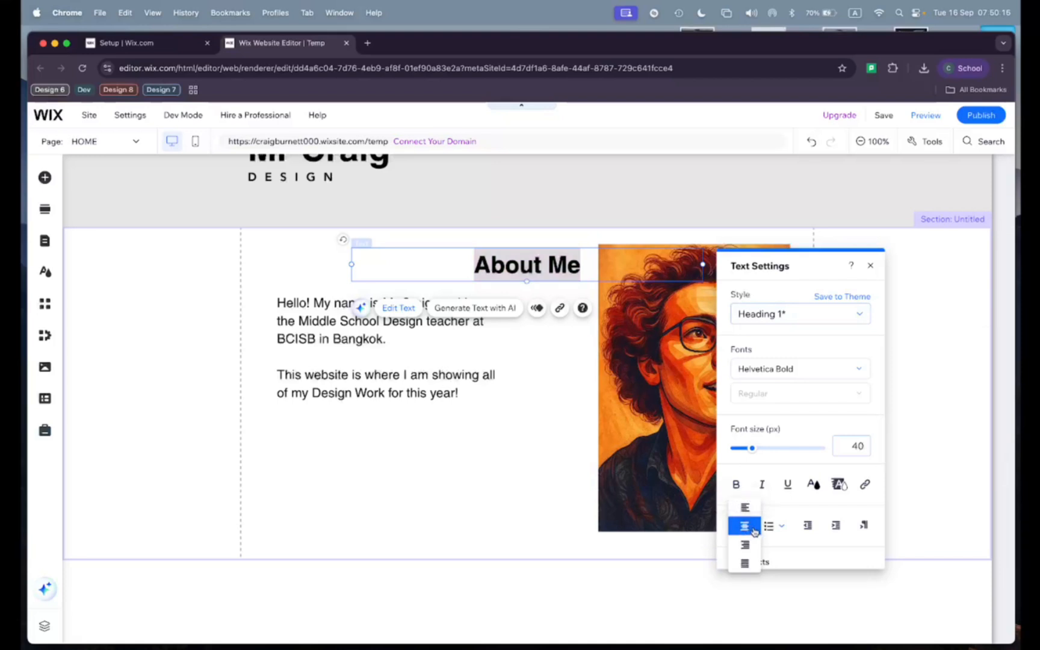
click(744, 507)
click(483, 450)
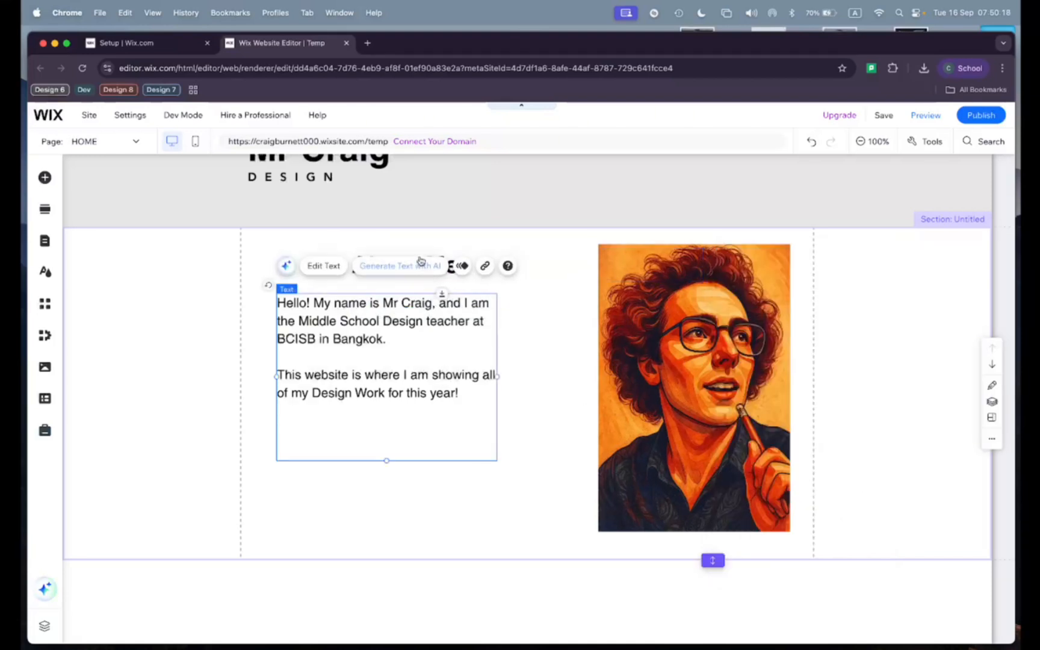
drag(558, 263, 476, 269)
click(527, 447)
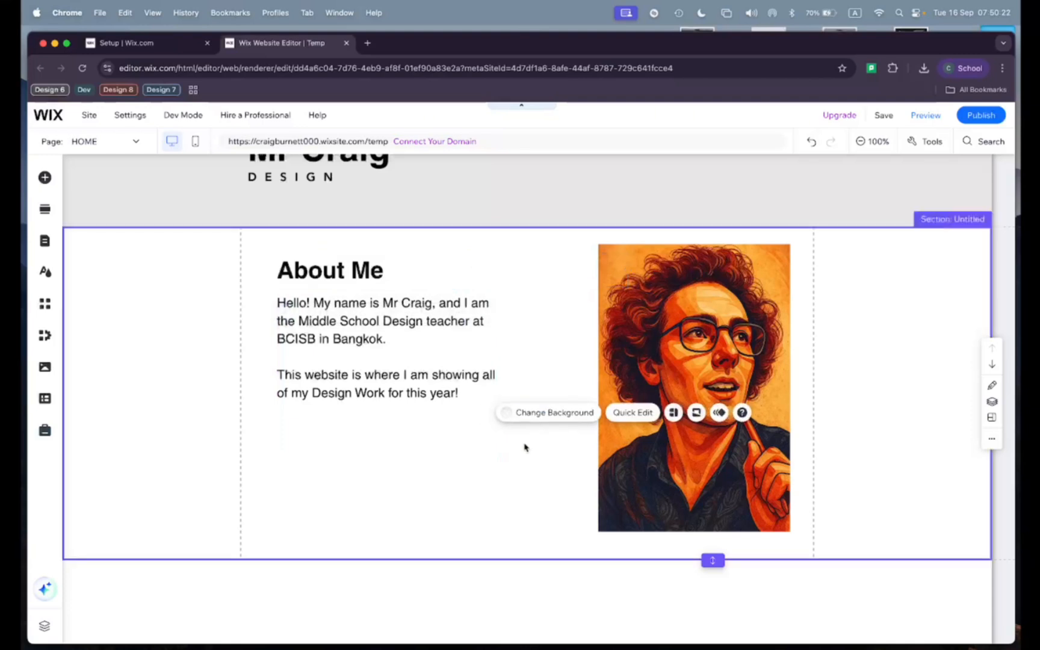
Step: Reduce the header's height so that it ends just below the DESIGN text
click(433, 399)
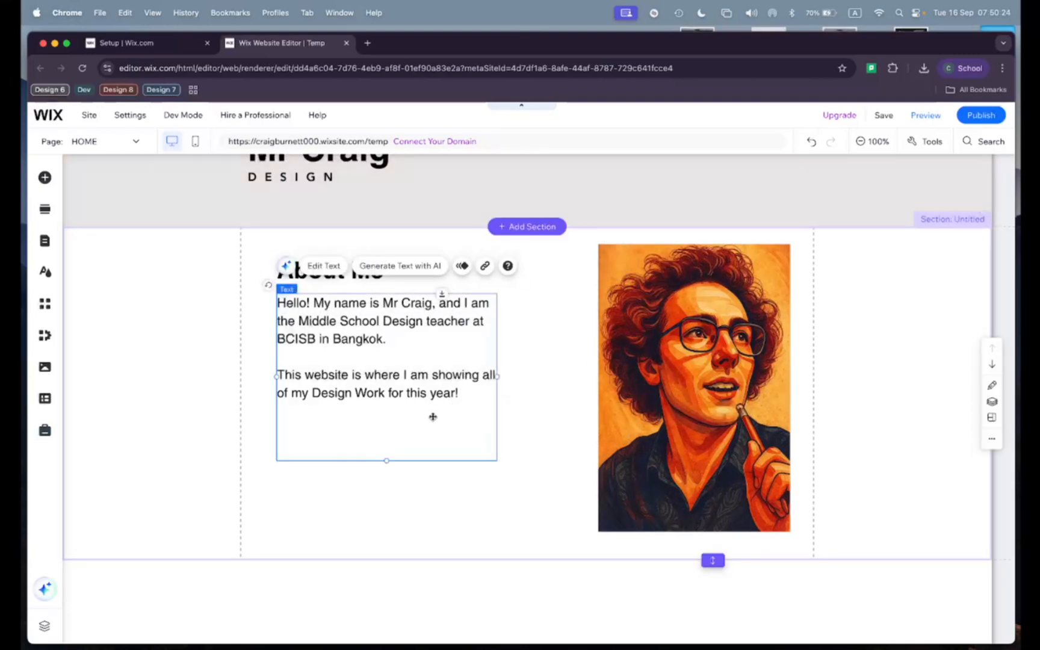
scroll(515, 333, up, 1)
click(534, 341)
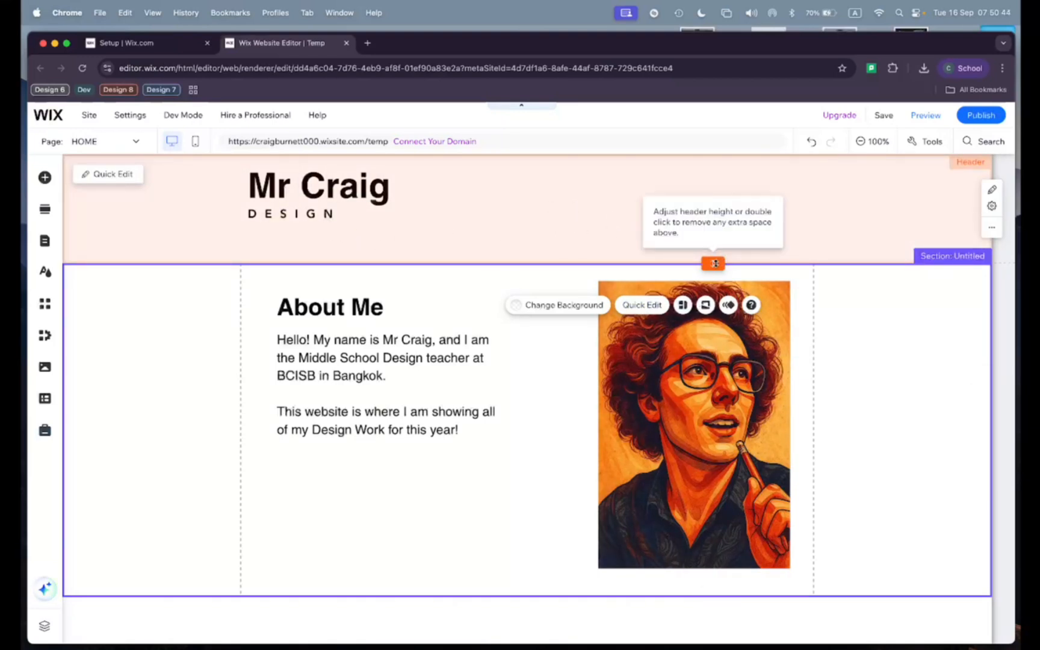
drag(714, 263, 714, 229)
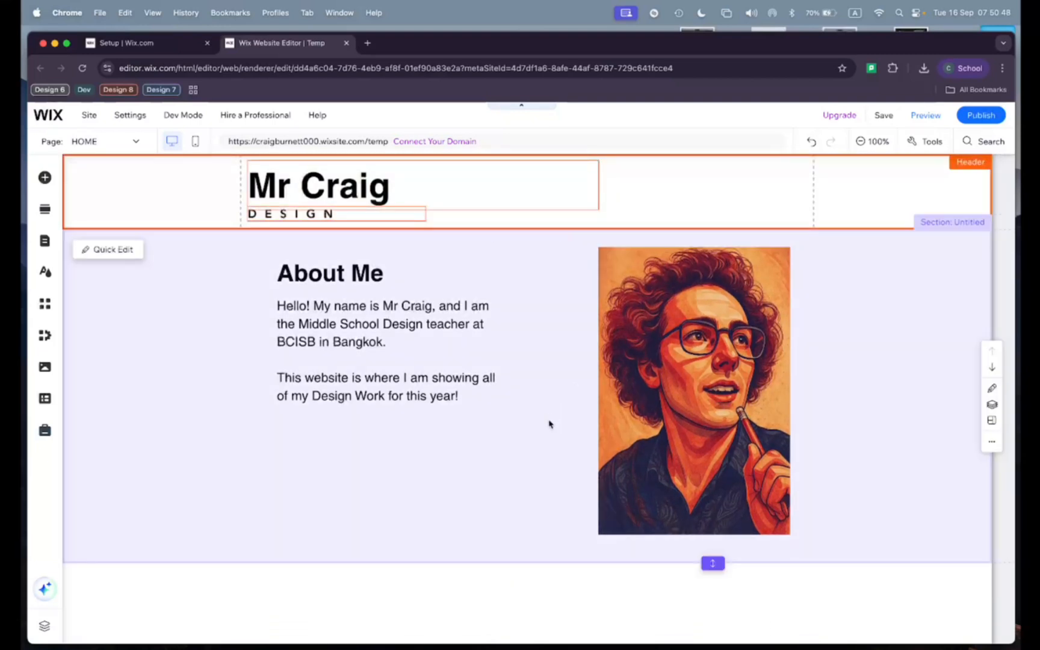
Step: Add a Heading 2 text element in the blank area below the About Me section and set its text to My Work
scroll(549, 424, down, 5)
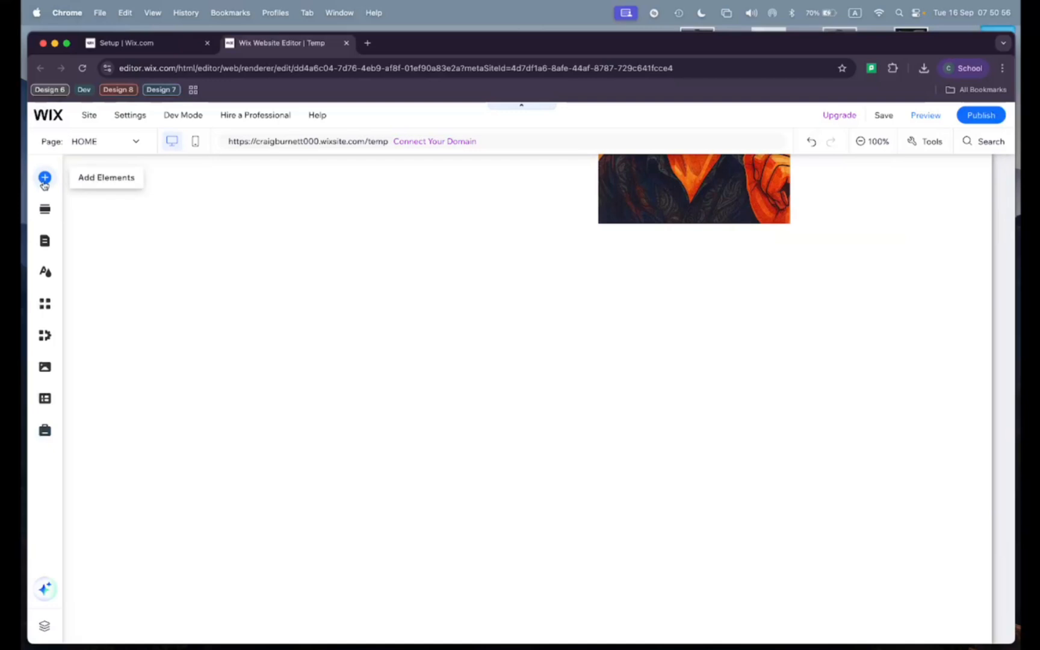
click(44, 178)
click(197, 272)
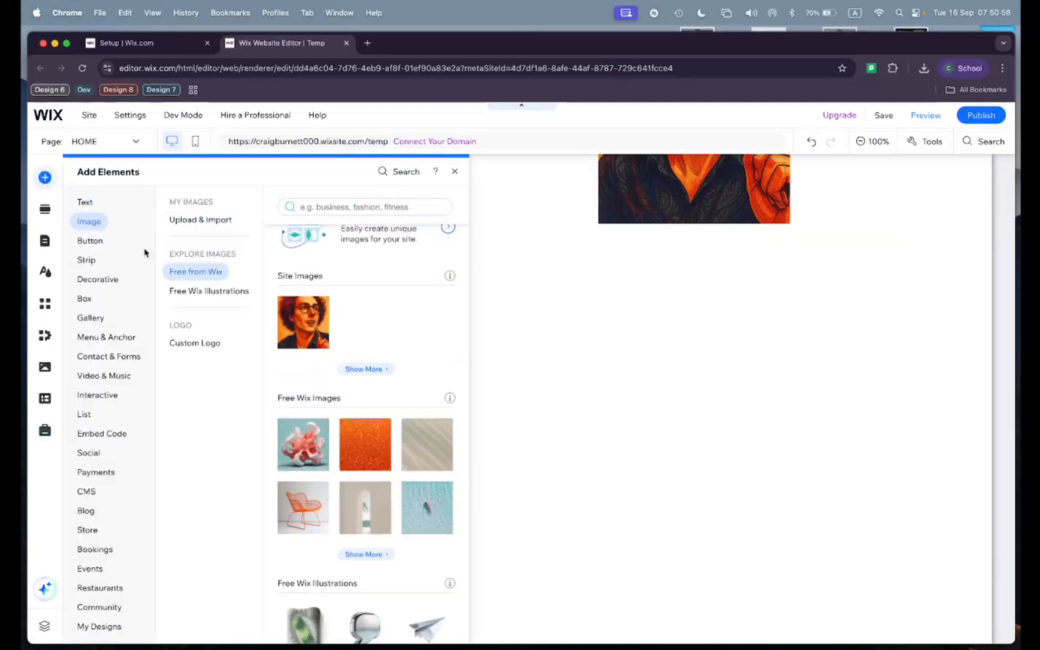
click(84, 203)
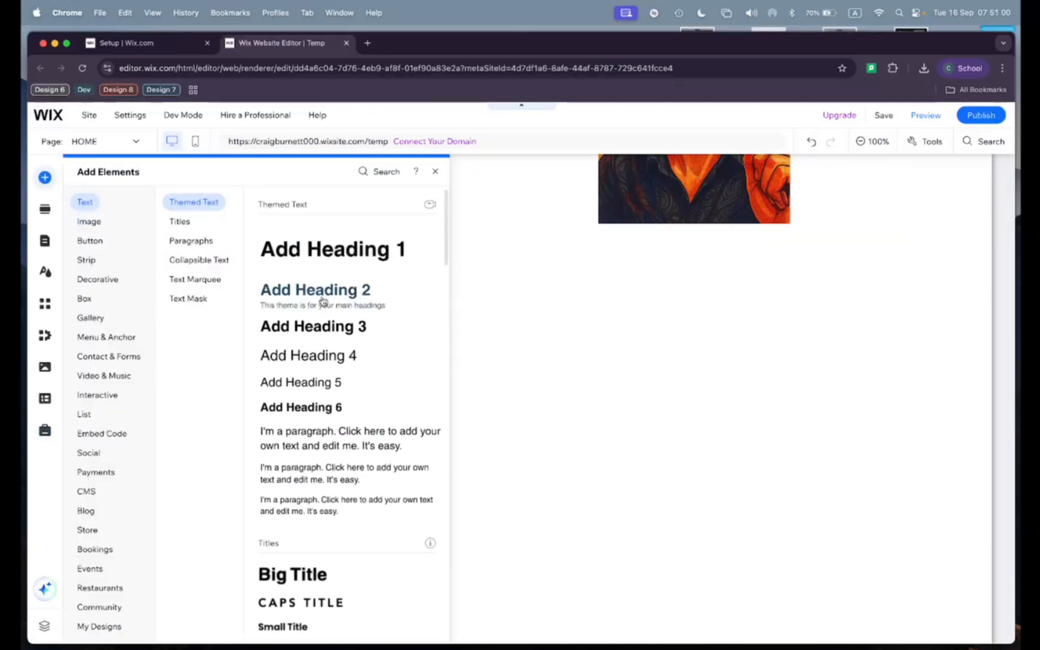
drag(320, 297, 543, 293)
double_click(514, 287)
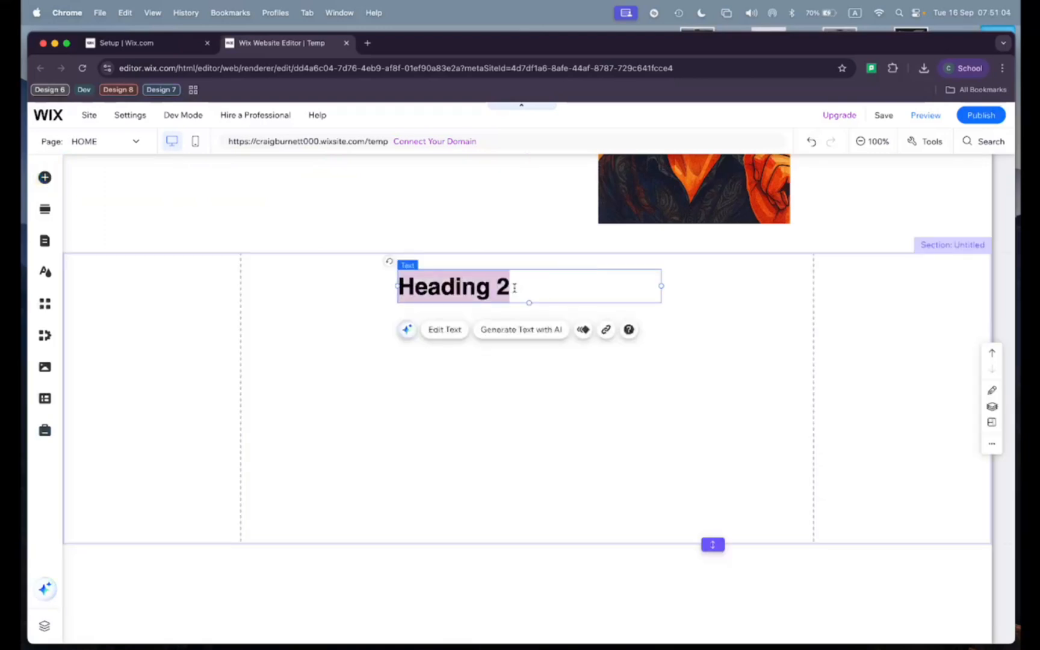
text(My Work)
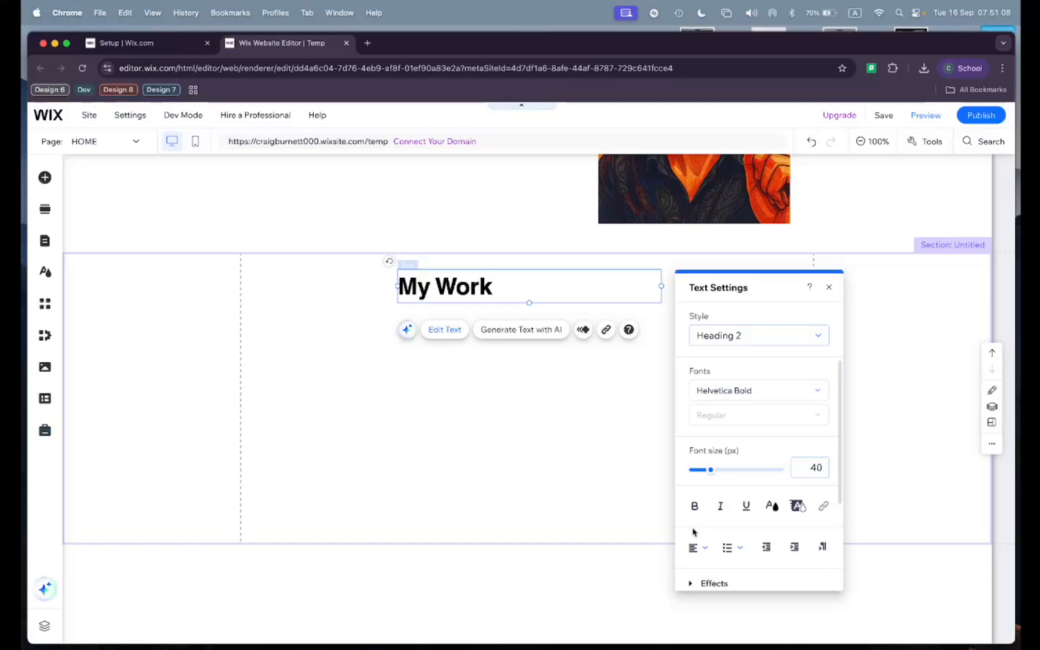
Step: Centre-align the My Work heading within its text box
click(693, 547)
click(702, 566)
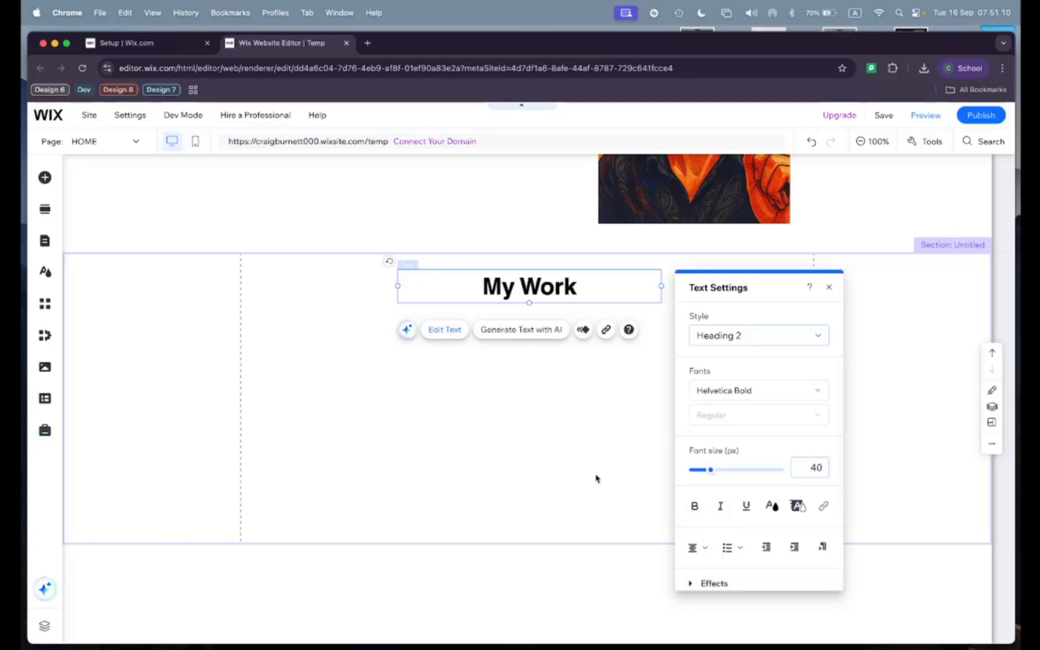
click(593, 472)
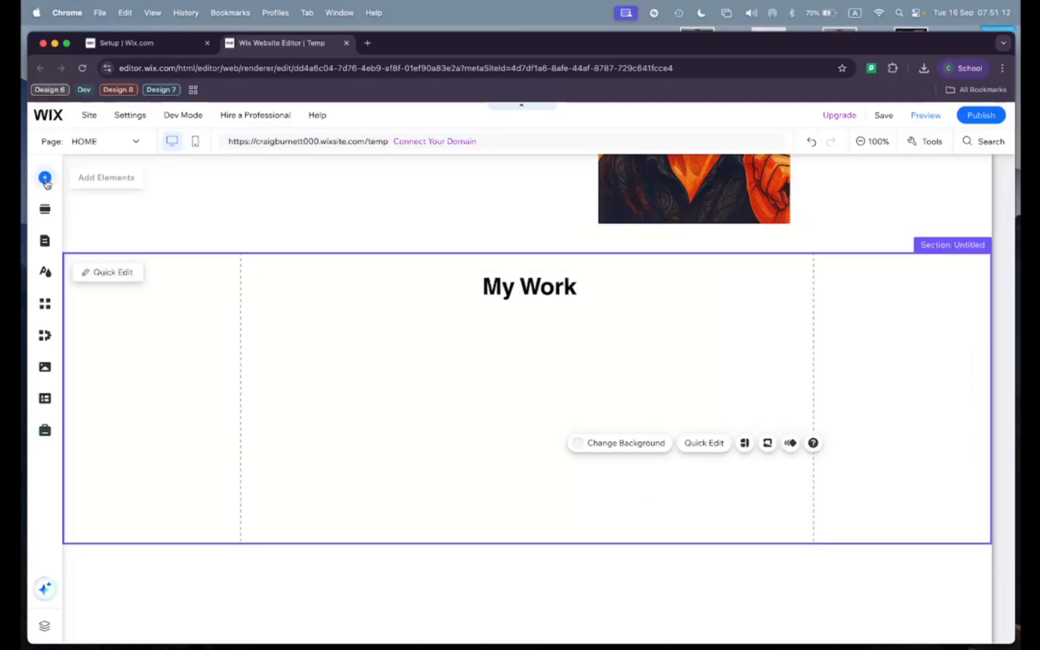
Step: Add the free Orange Glitter Texture image to the My Work section and shrink it to a small tile below and left of the heading
click(45, 178)
click(88, 220)
scroll(348, 266, down, 5)
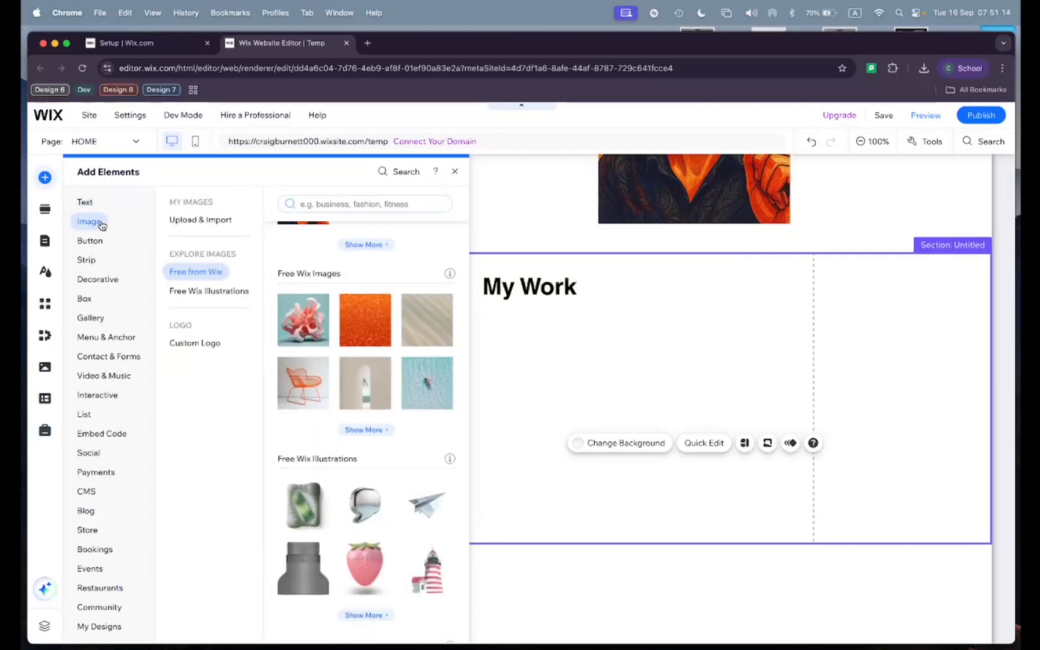
mouse_move(355, 307)
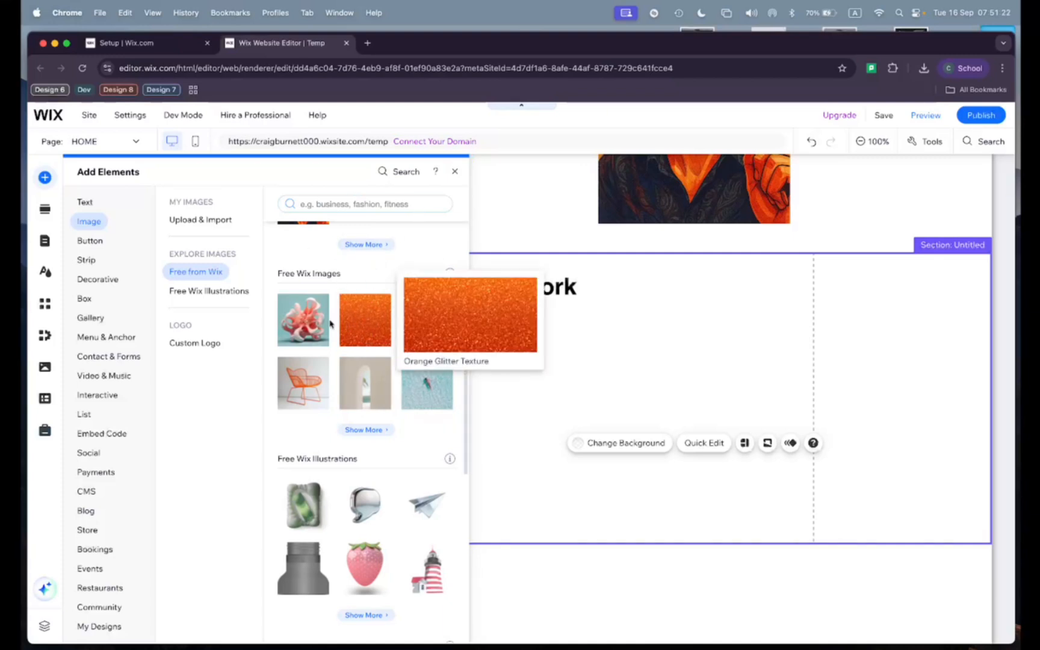
click(365, 317)
drag(603, 388, 515, 399)
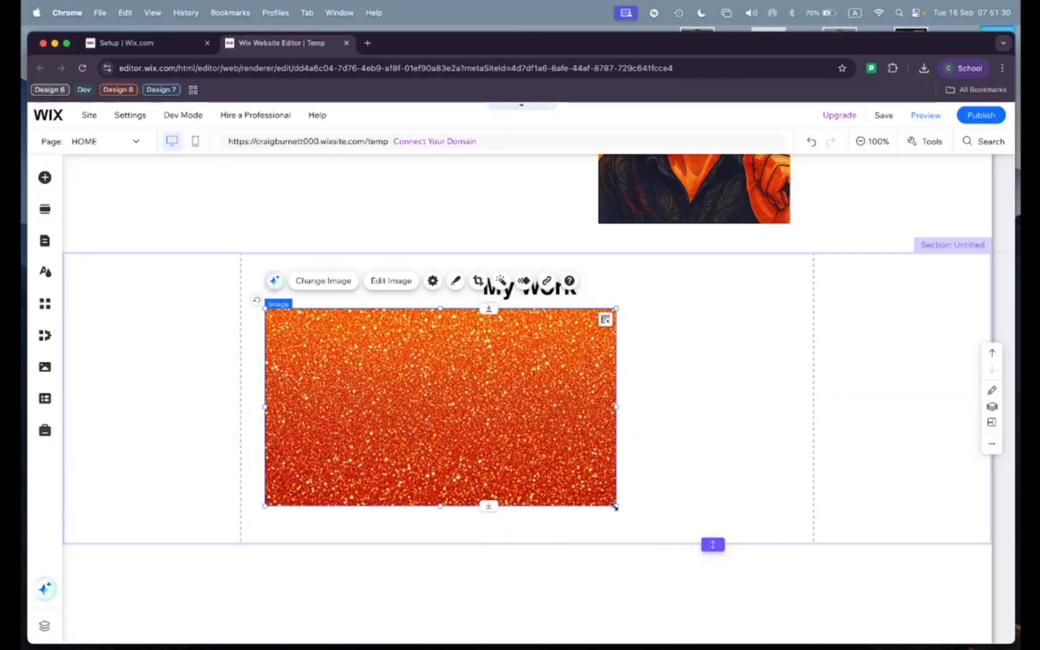
drag(614, 506, 420, 420)
click(475, 421)
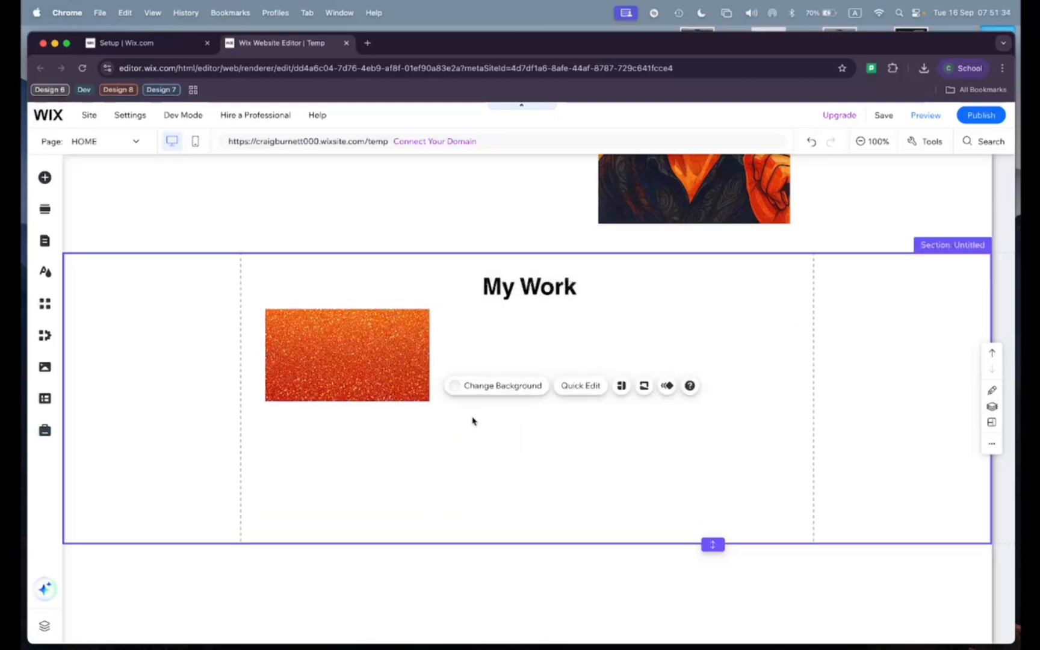
Step: Duplicate the orange glitter image and place the copy level with the original on the opposite side of the My Work section
click(421, 357)
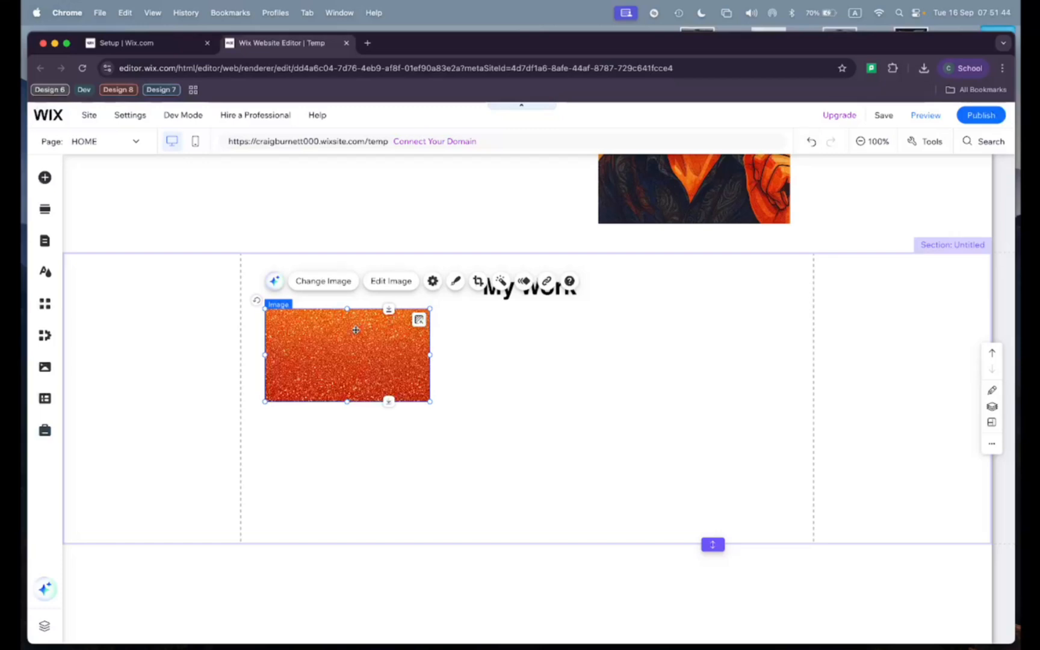
key(super+d)
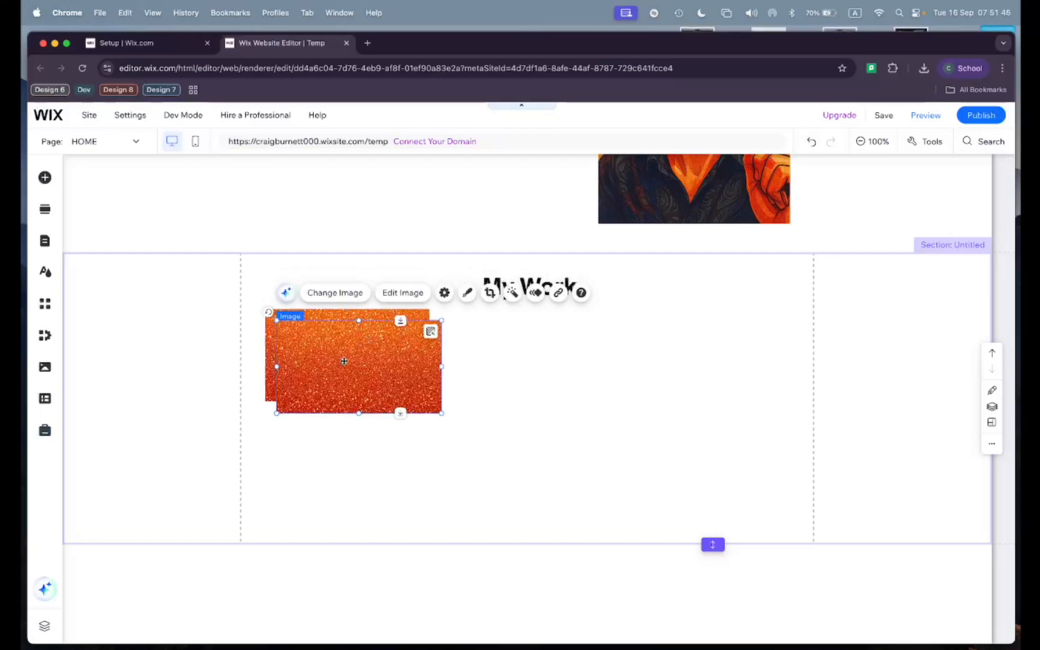
drag(344, 361, 693, 351)
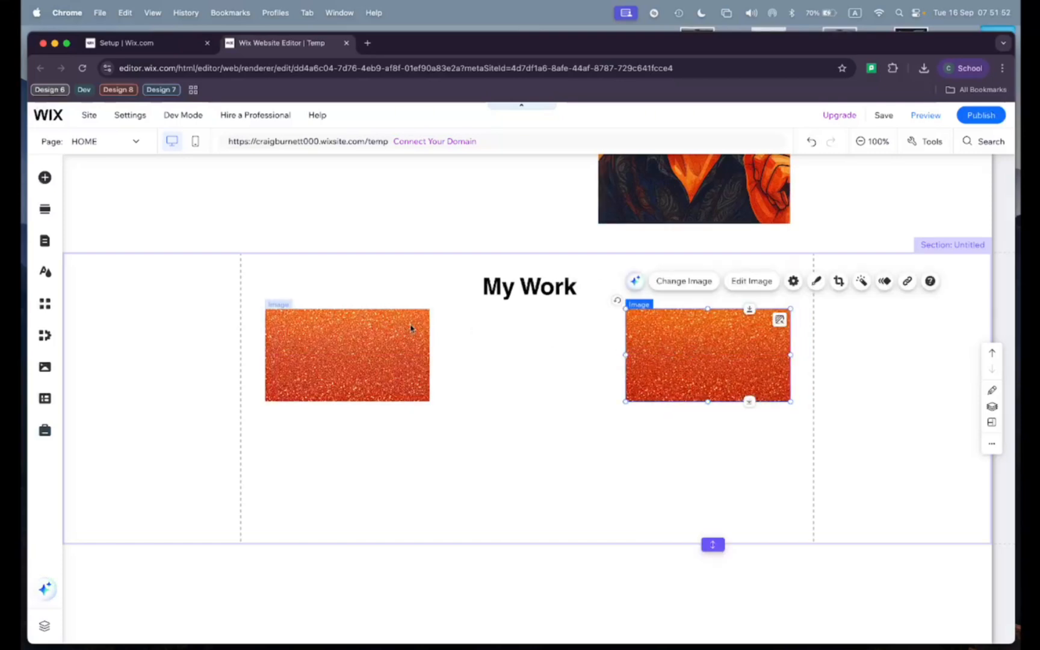
click(500, 368)
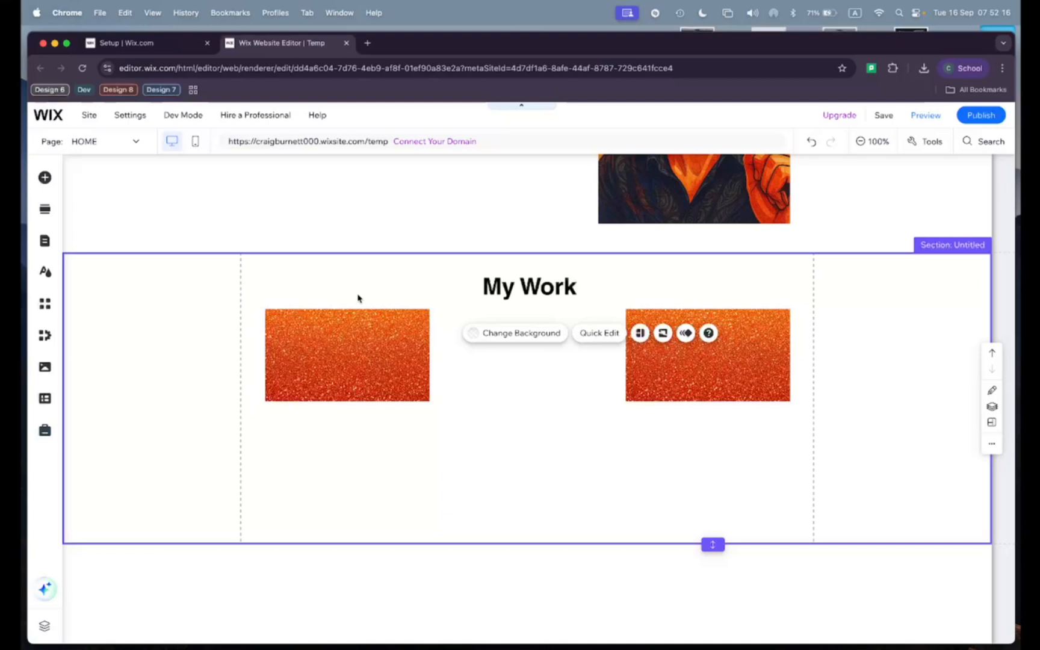
Step: Publish the site, dismiss the confirmation and open the live site
mouse_move(983, 110)
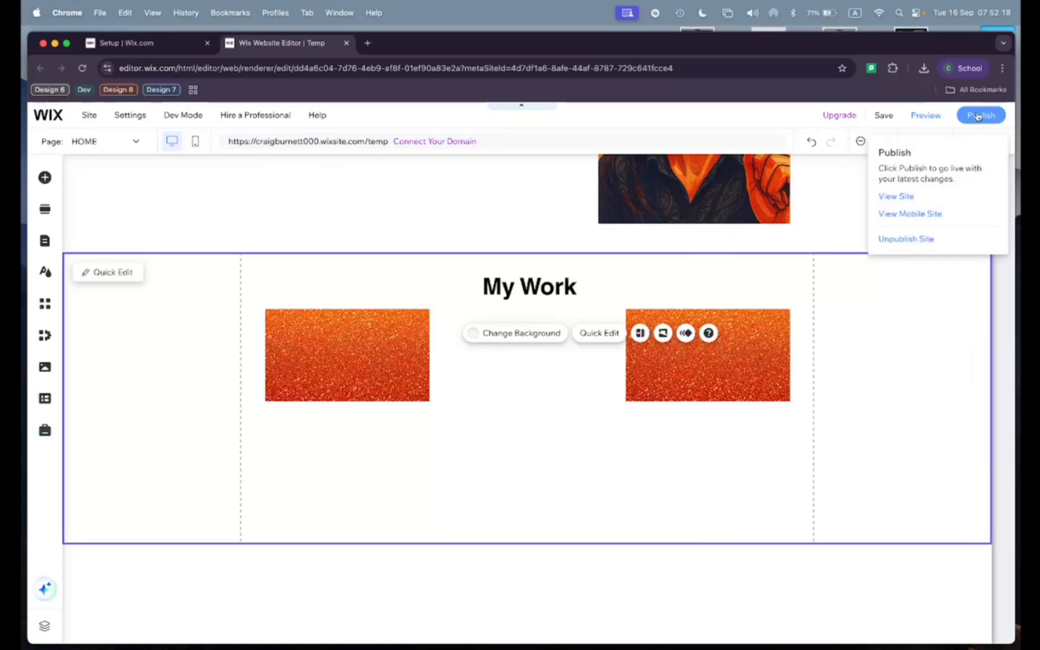
click(976, 116)
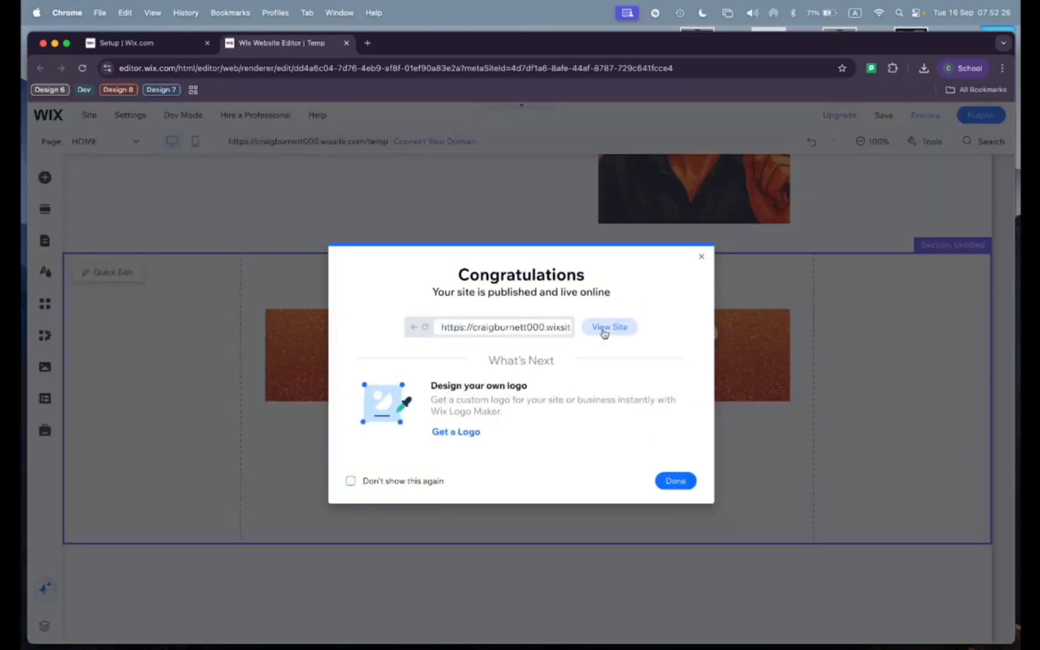
click(701, 257)
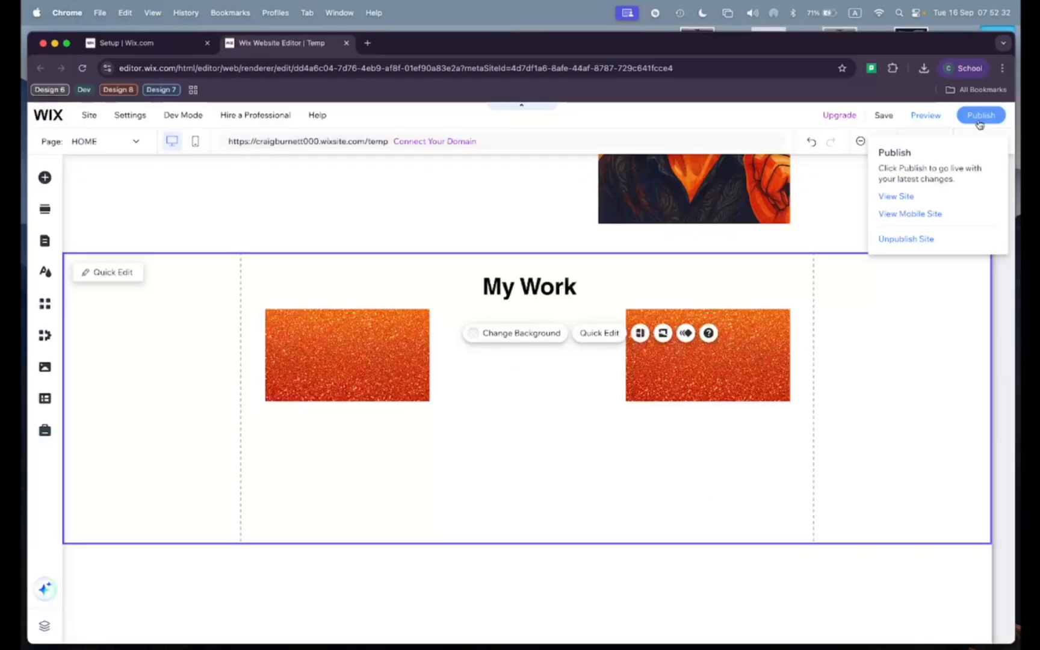
mouse_move(992, 115)
click(903, 199)
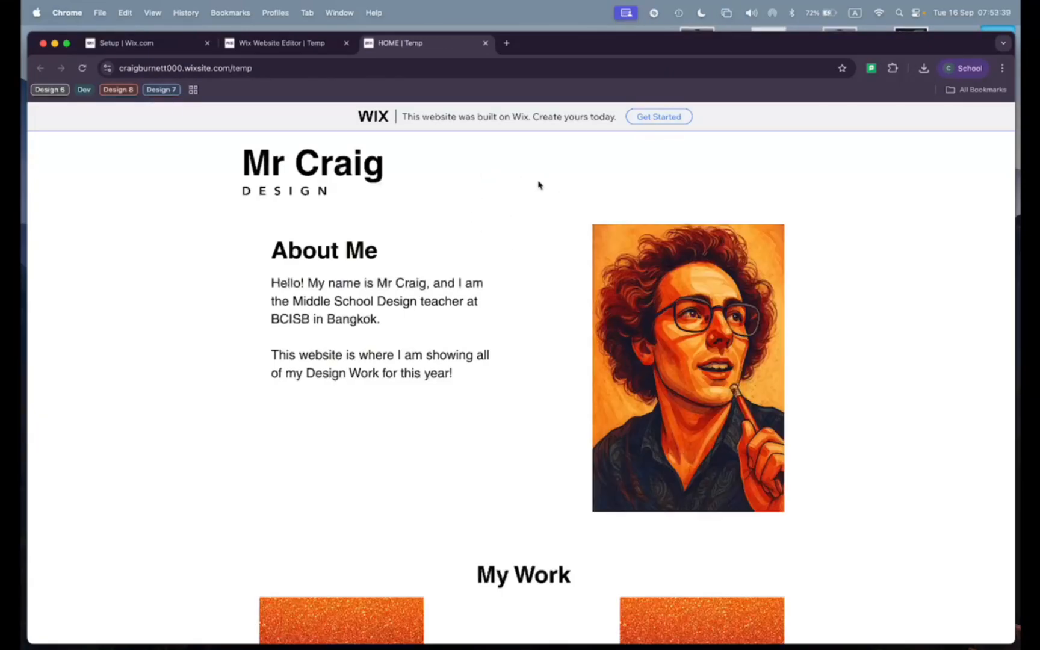
Step: Review the live page's layout and web address, and check how the header behaves over the content while the page scrolls
scroll(555, 352, down, 1)
scroll(555, 352, up, 1)
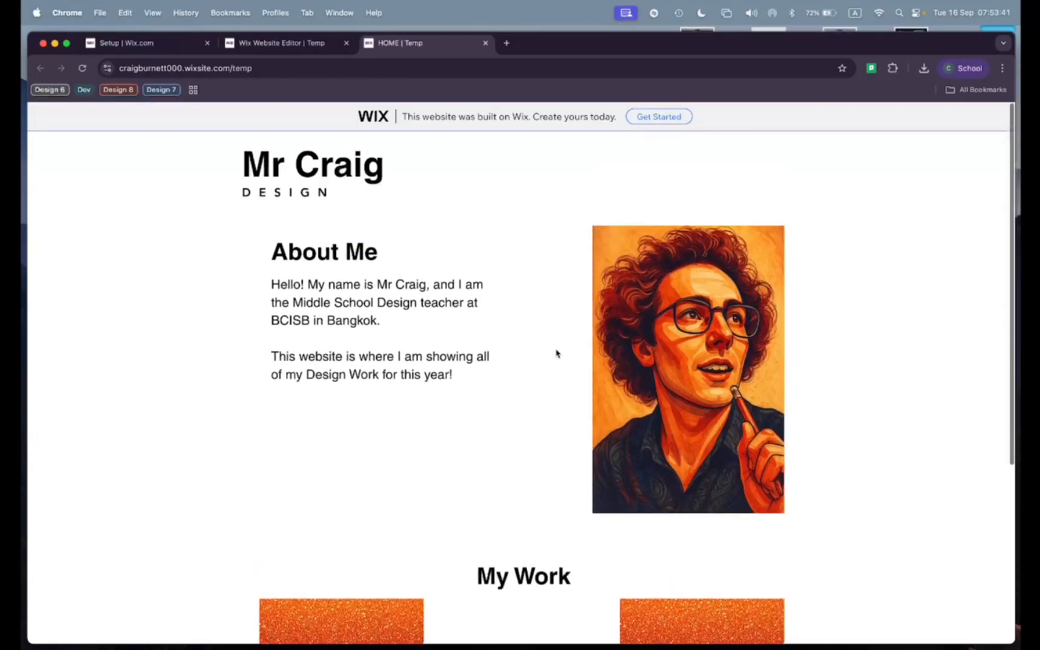
click(244, 67)
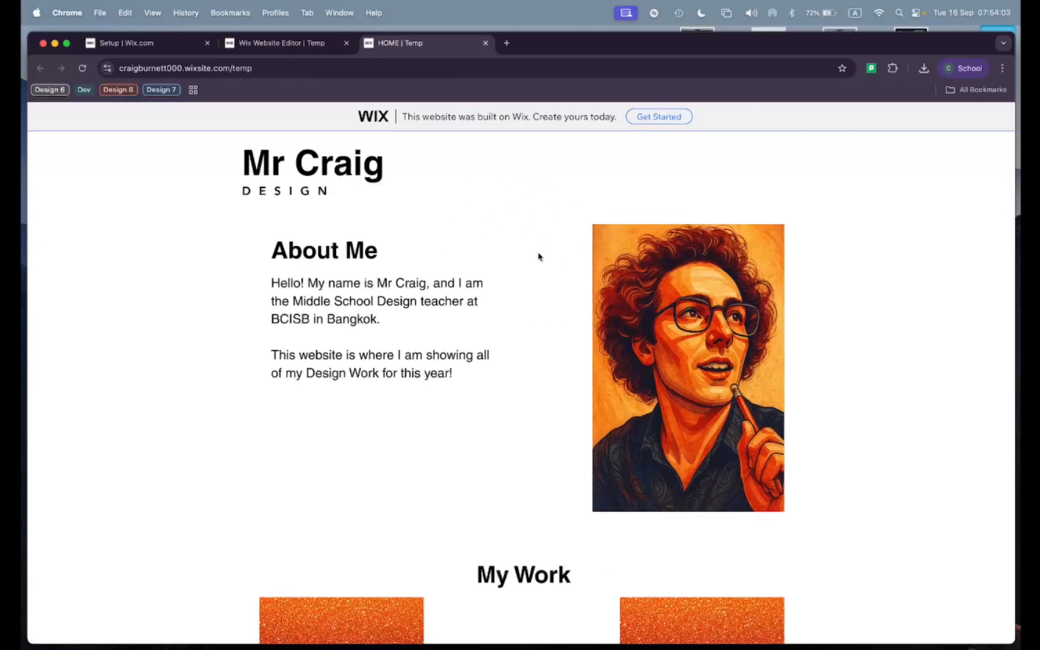
scroll(539, 257, down, 3)
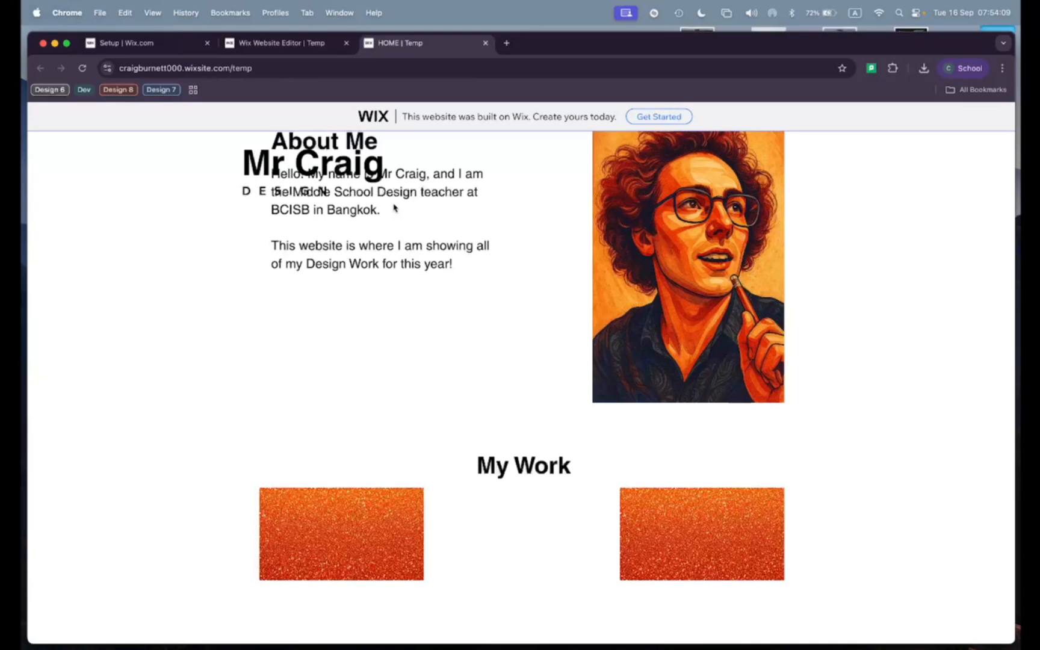
scroll(395, 209, up, 1)
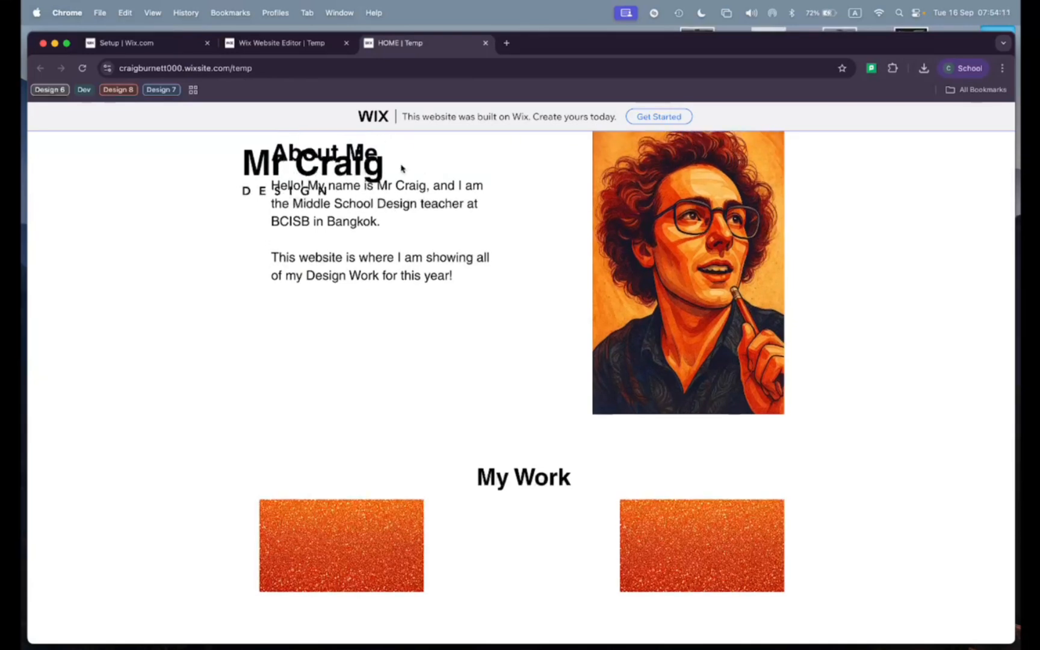
scroll(419, 183, up, 1)
scroll(417, 183, down, 3)
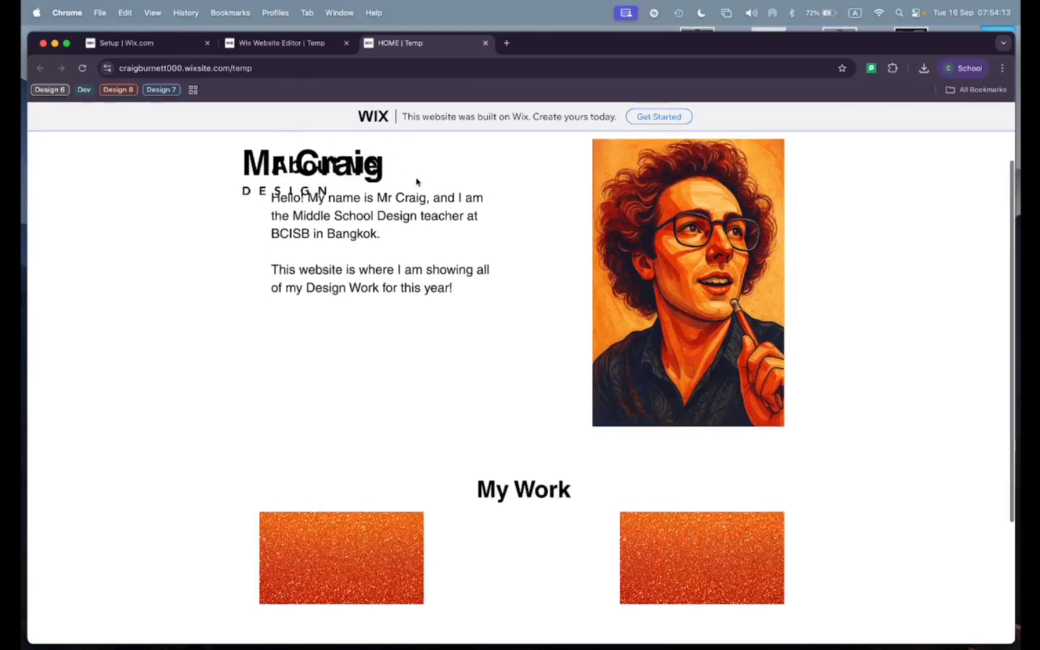
scroll(417, 182, up, 5)
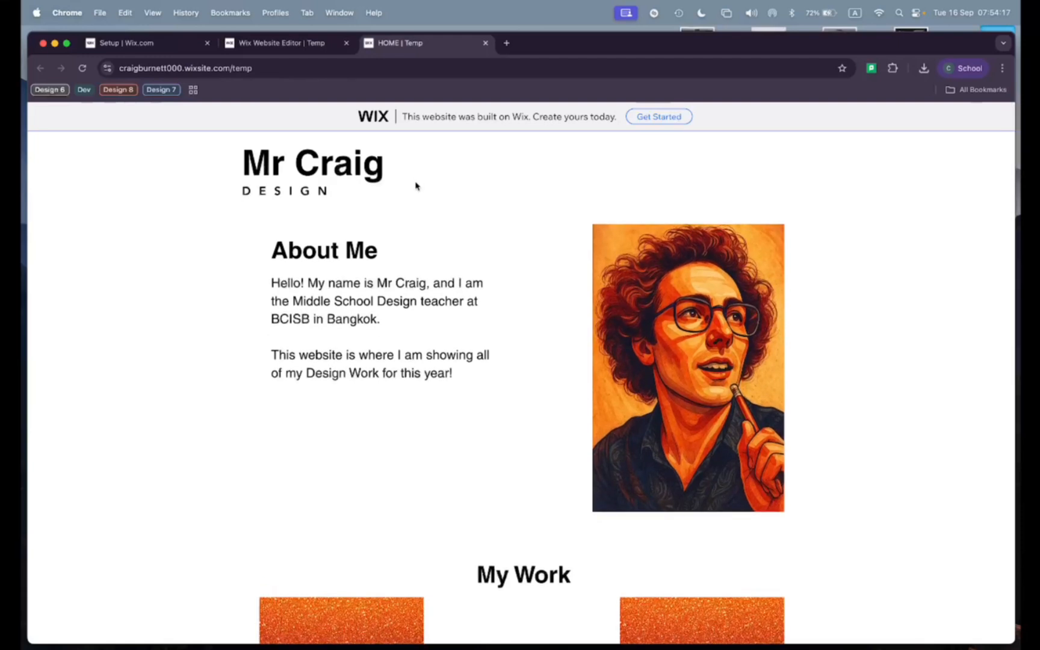
Step: Return to the website editor and raise the regular background fill opacity of the header design to the maximum
click(265, 51)
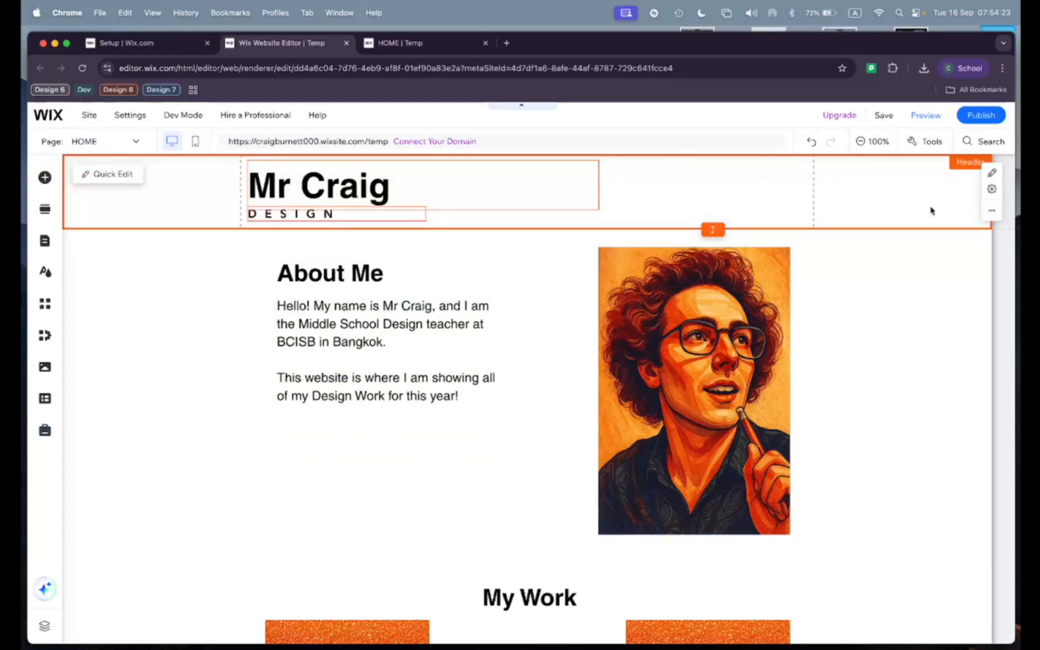
click(991, 212)
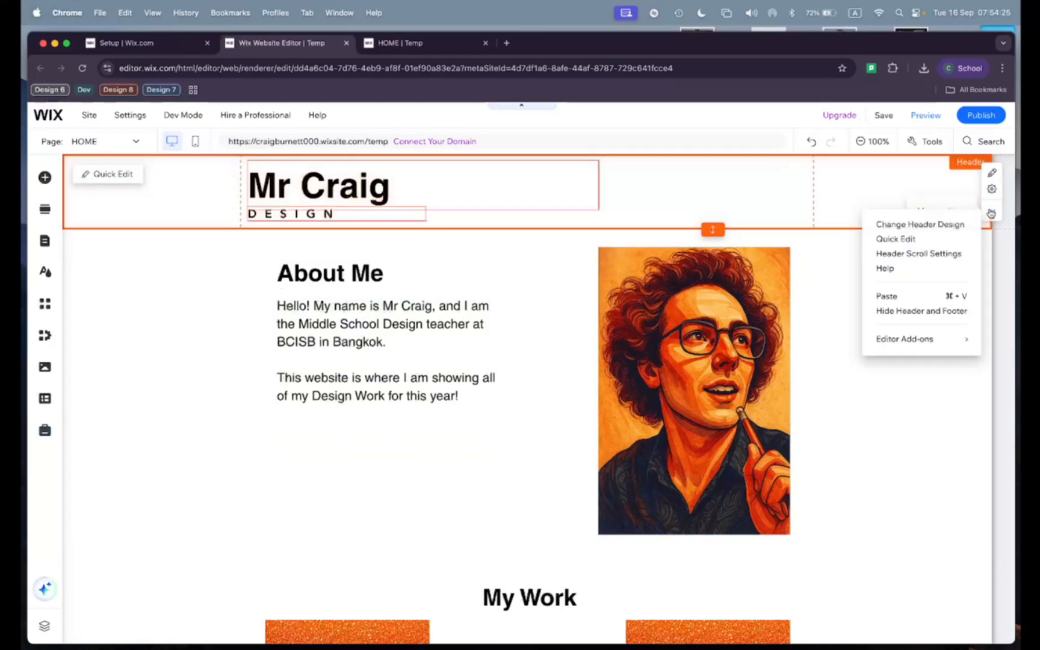
click(917, 226)
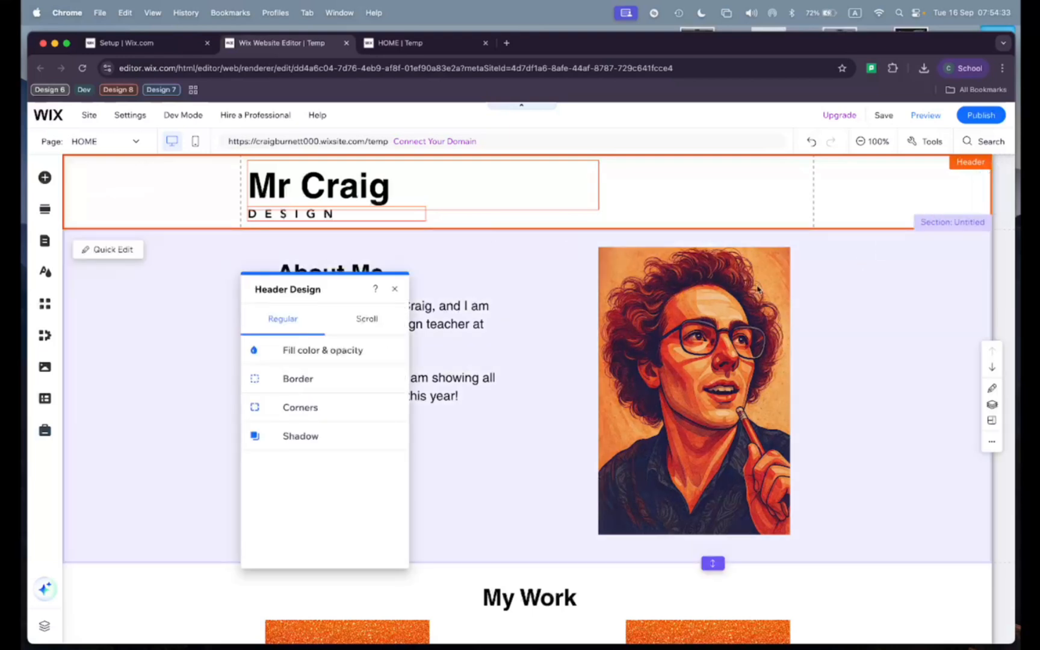
click(317, 355)
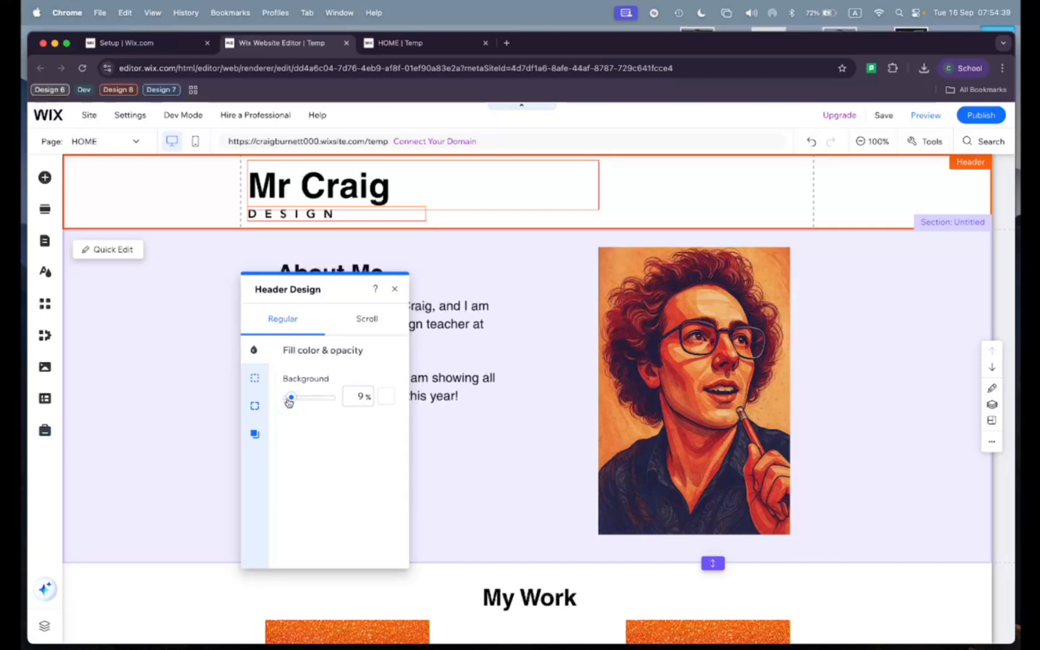
drag(288, 401, 344, 402)
Step: Set the header's scroll-state background to 100% opacity with the light grey theme colour #E8E6E6
click(363, 331)
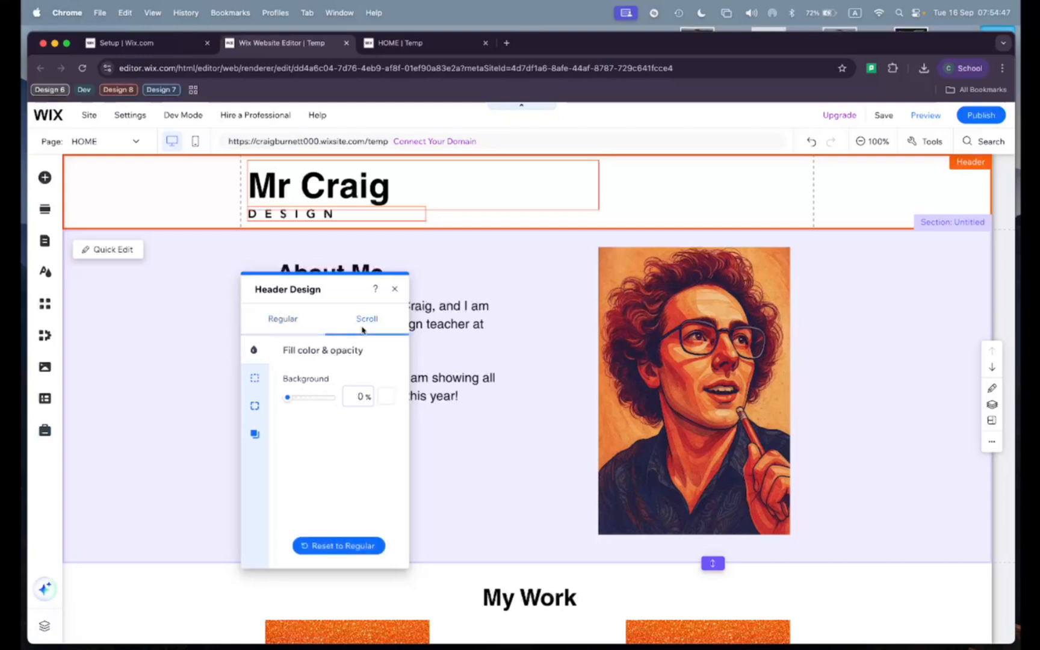
drag(288, 398, 361, 400)
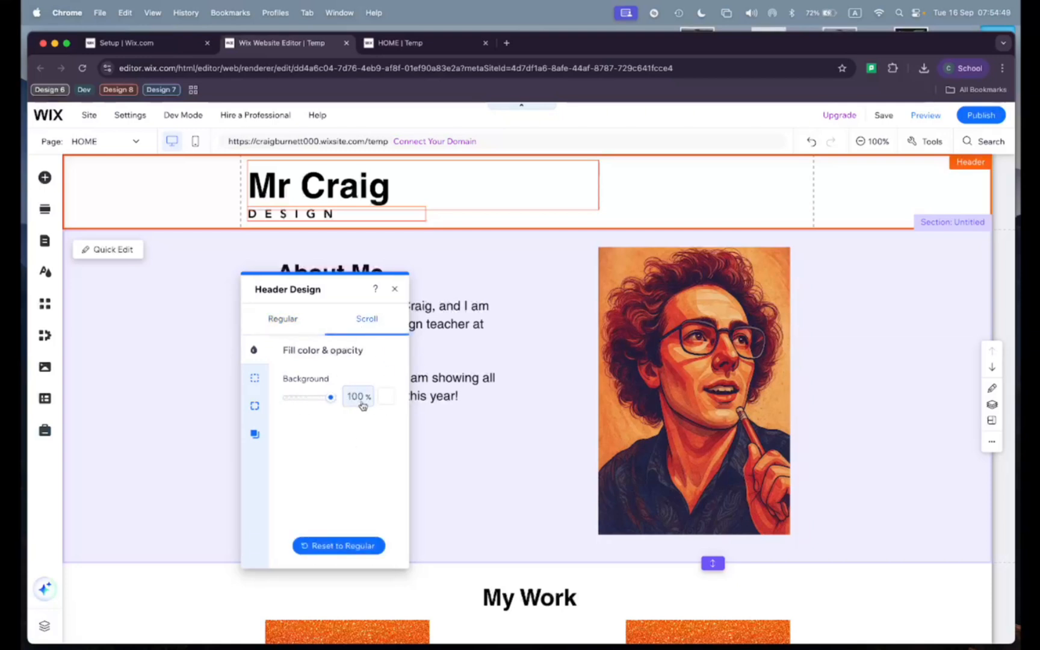
click(386, 396)
click(427, 470)
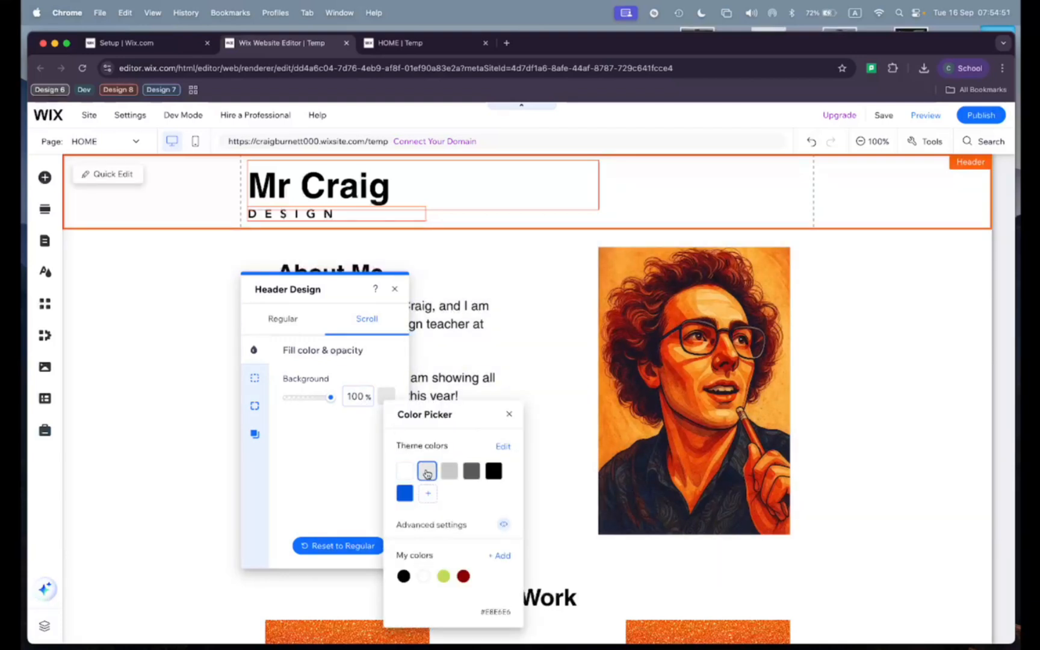
click(339, 455)
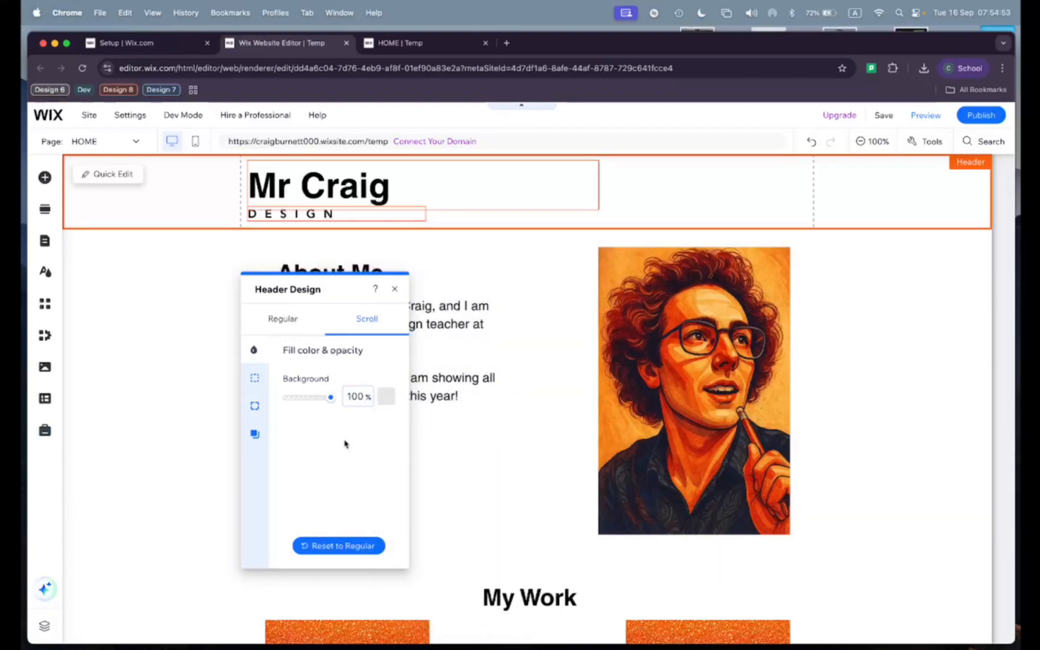
Step: Publish the site with the updated header design and reload the live page
click(978, 118)
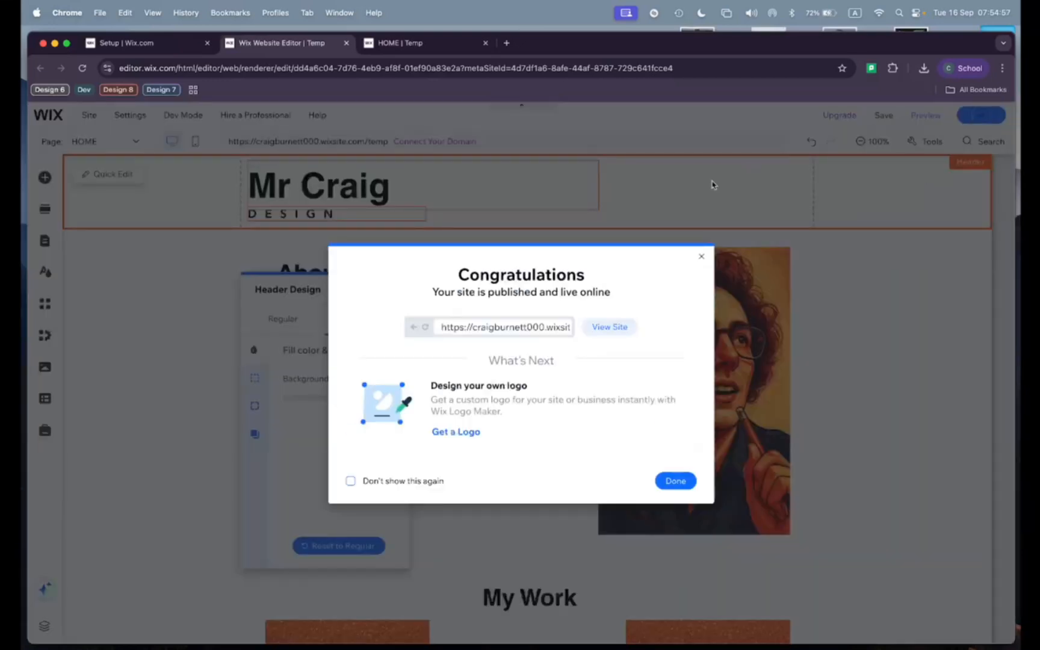
click(440, 48)
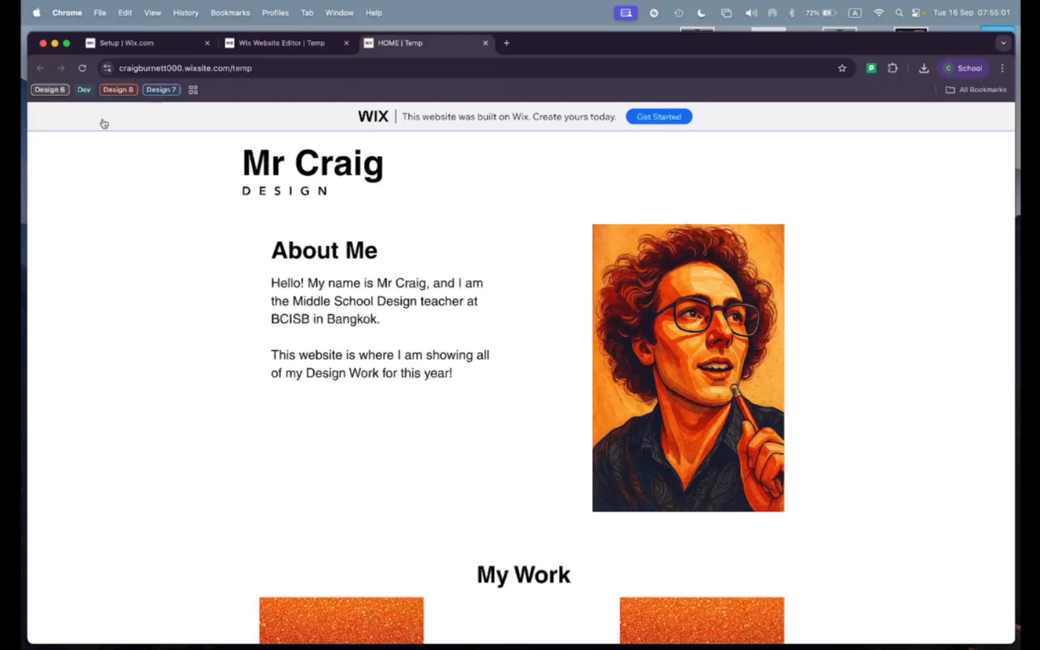
click(83, 68)
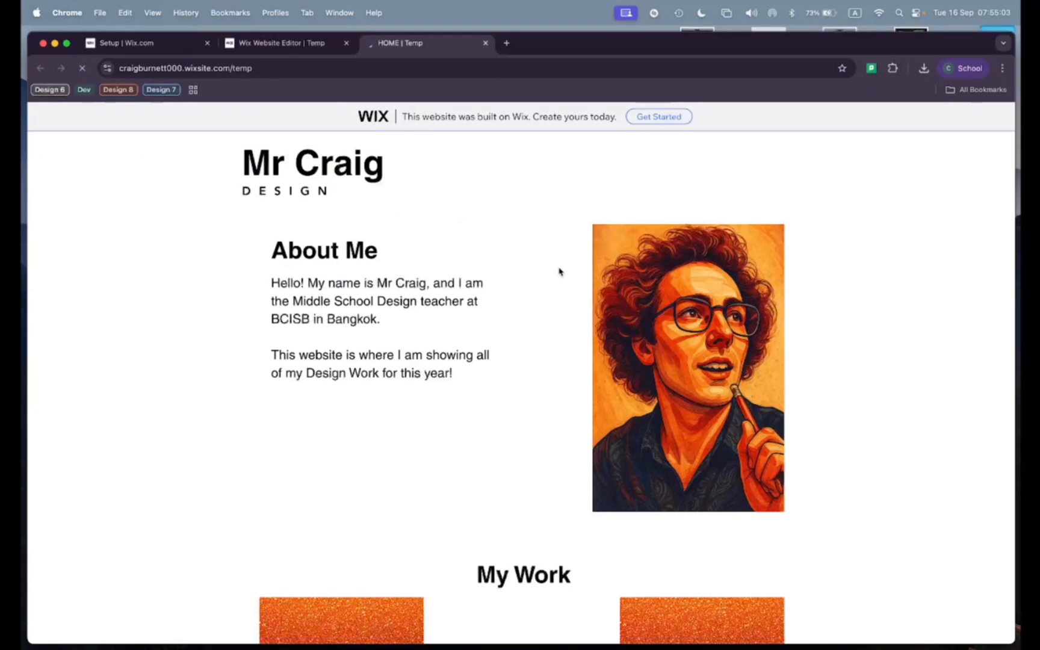
Step: Check how the header background behaves over the About Me and My Work content while the live page scrolls
scroll(565, 281, down, 3)
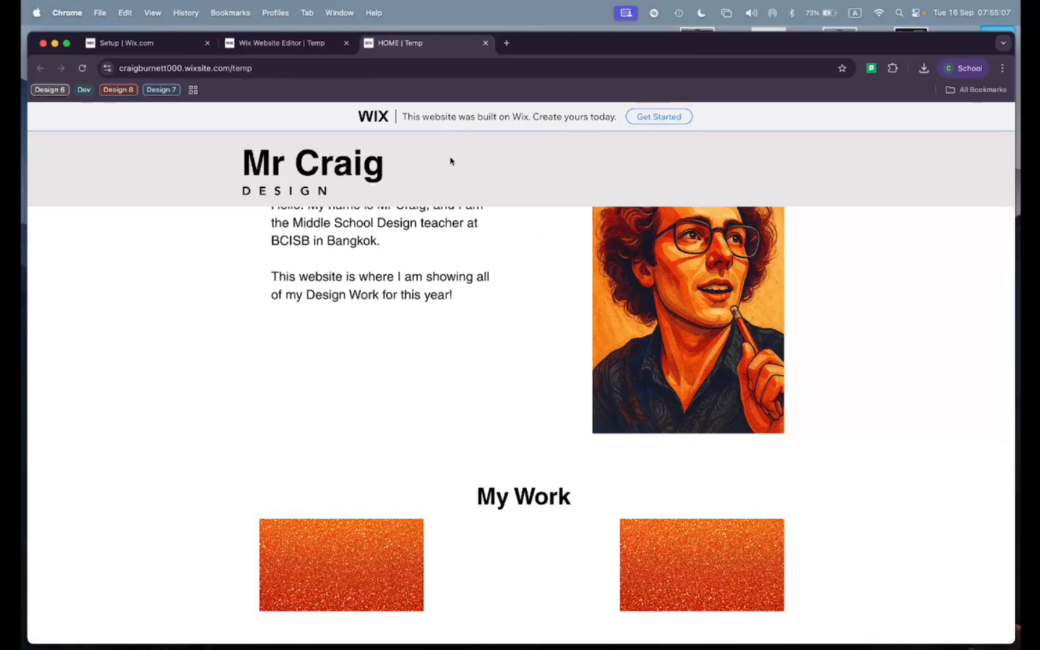
scroll(510, 277, up, 2)
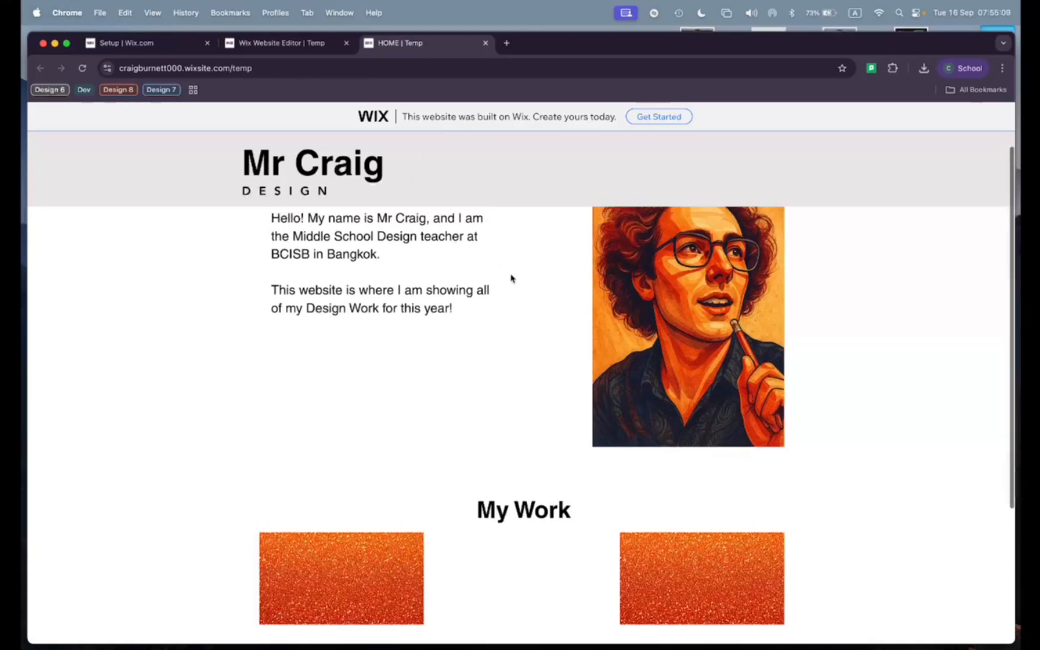
scroll(511, 278, down, 2)
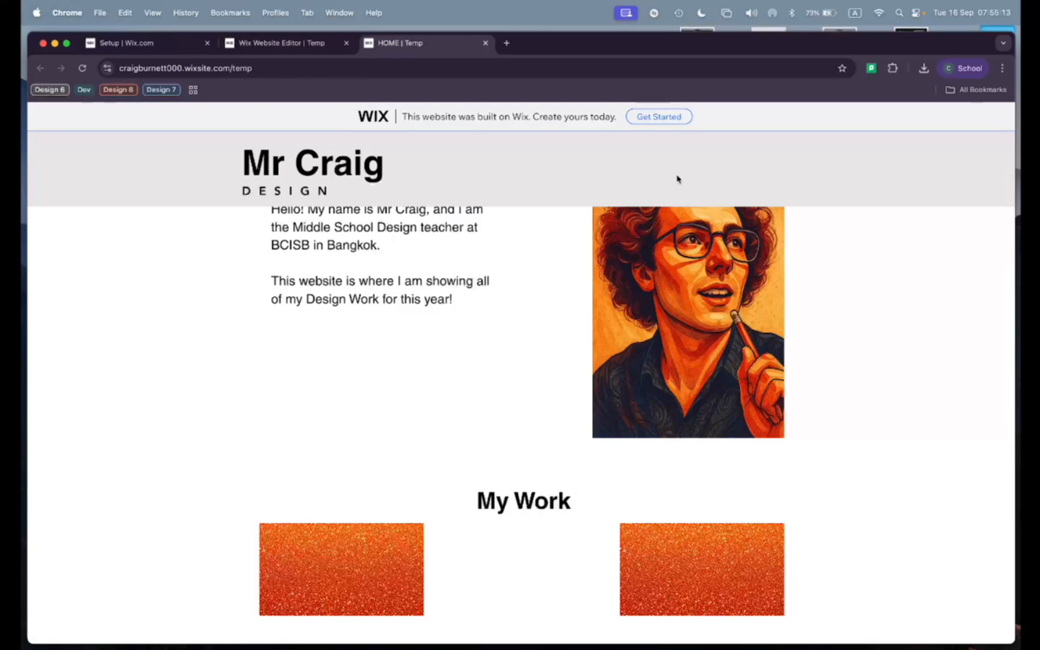
scroll(502, 345, down, 6)
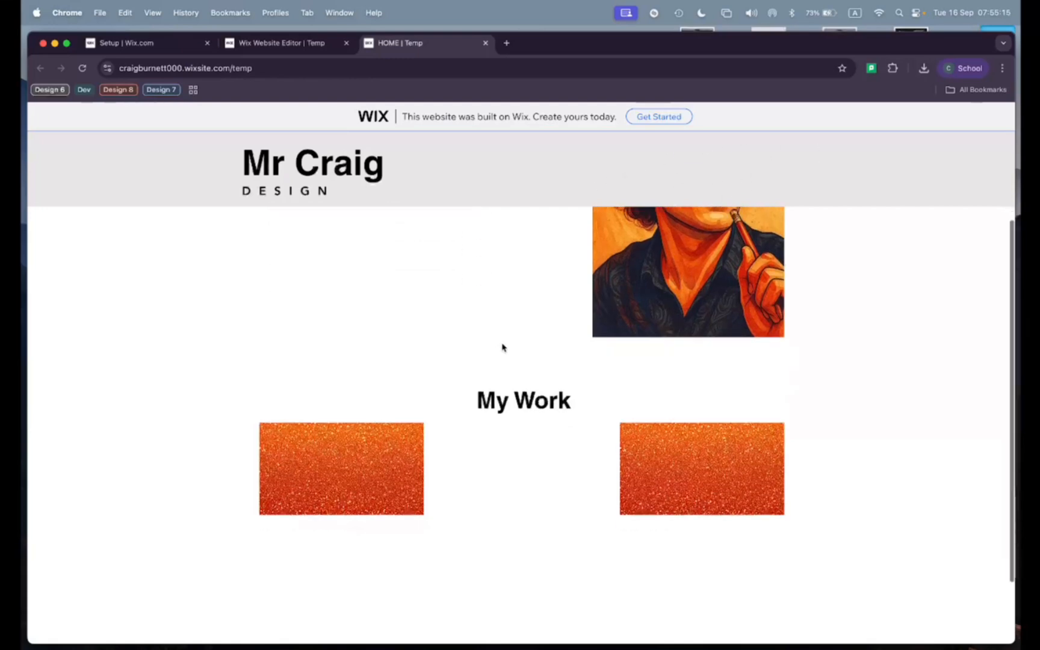
scroll(503, 346, up, 9)
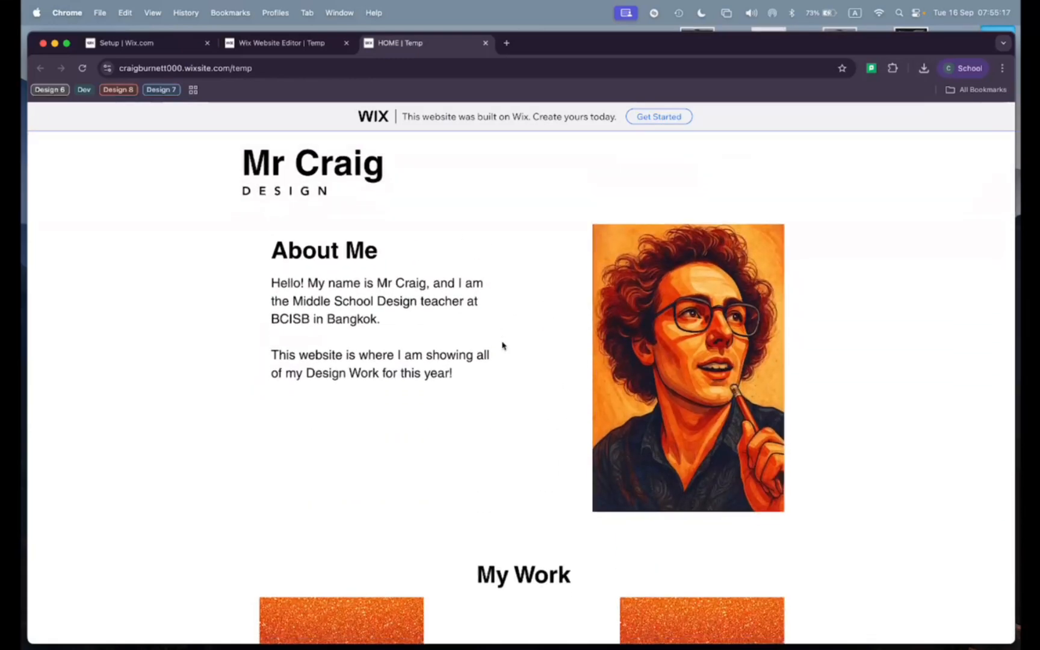
Step: Return to the website editor, dismiss the publish confirmation and close the header design settings
click(298, 47)
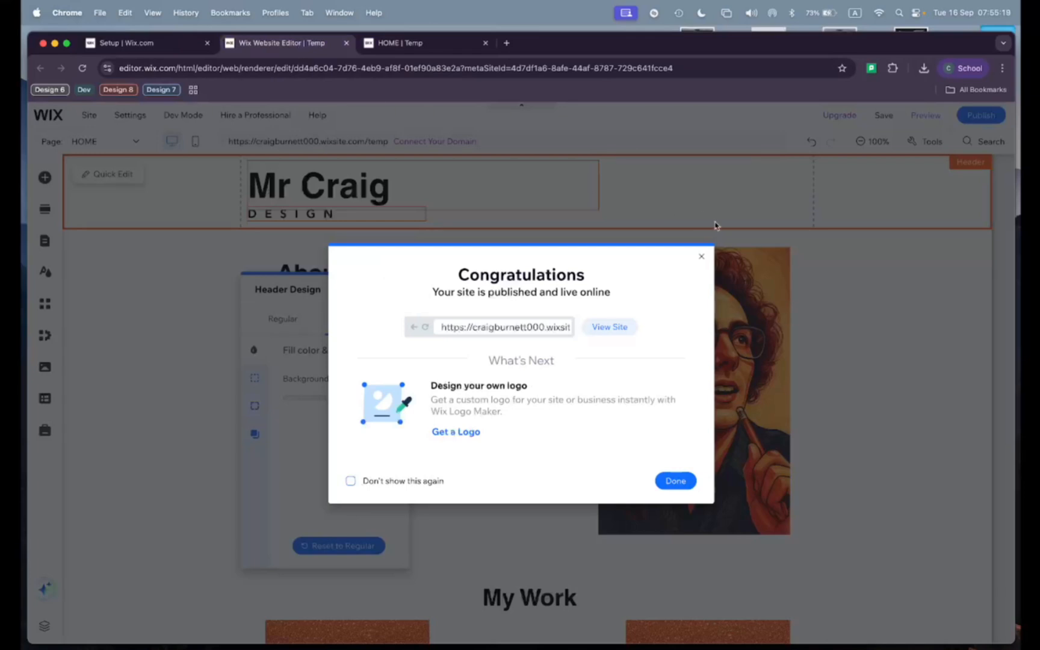
click(701, 256)
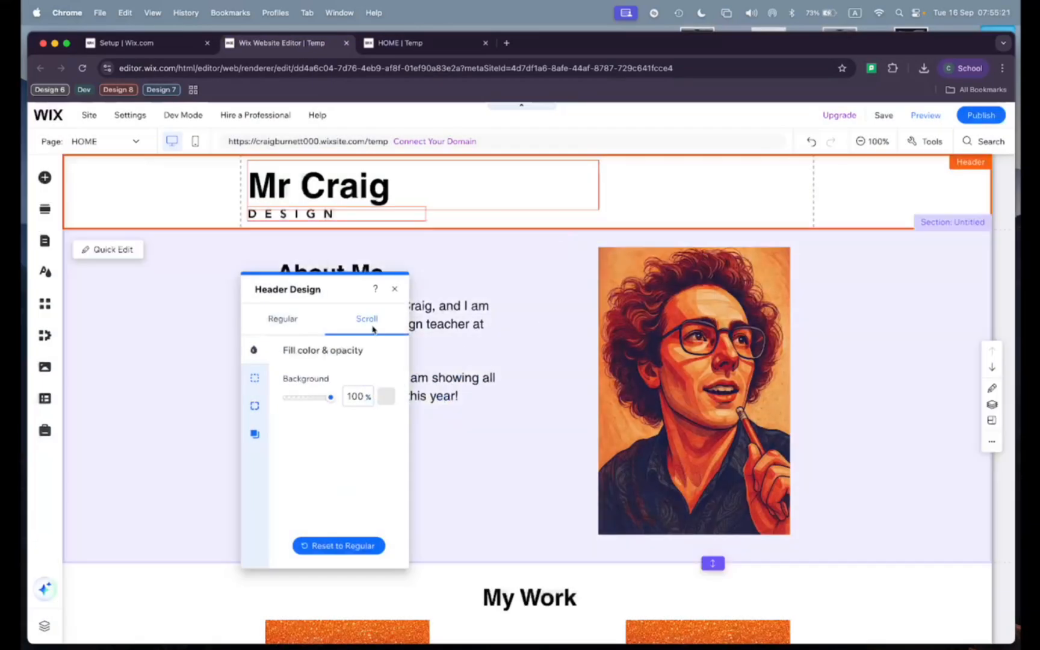
click(394, 291)
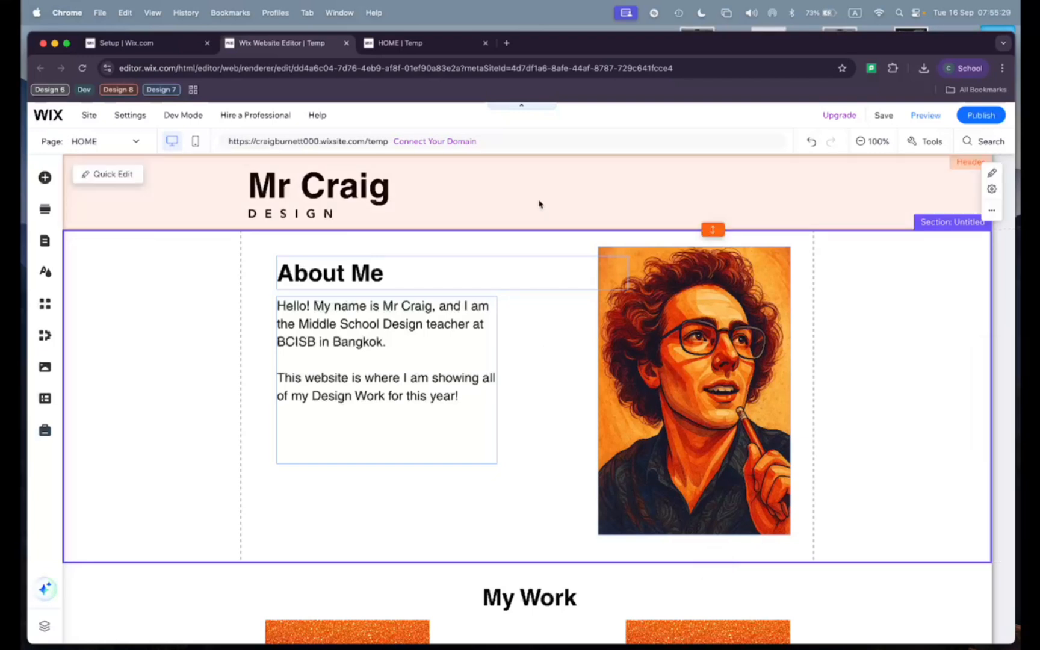
scroll(537, 325, down, 3)
scroll(537, 327, down, 5)
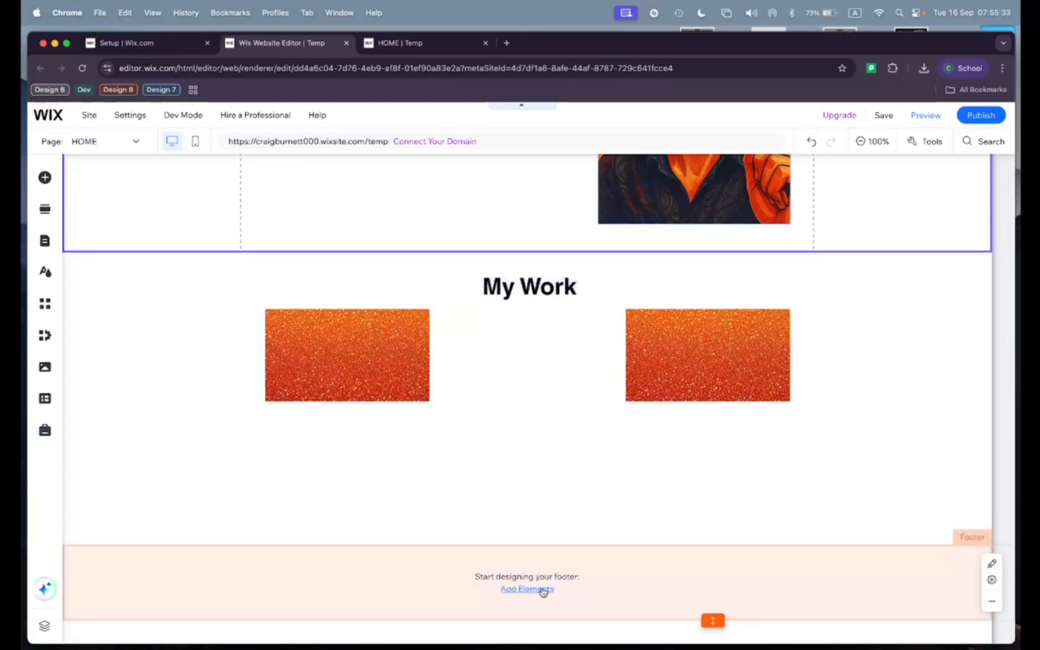
scroll(534, 450, up, 6)
scroll(534, 450, up, 1)
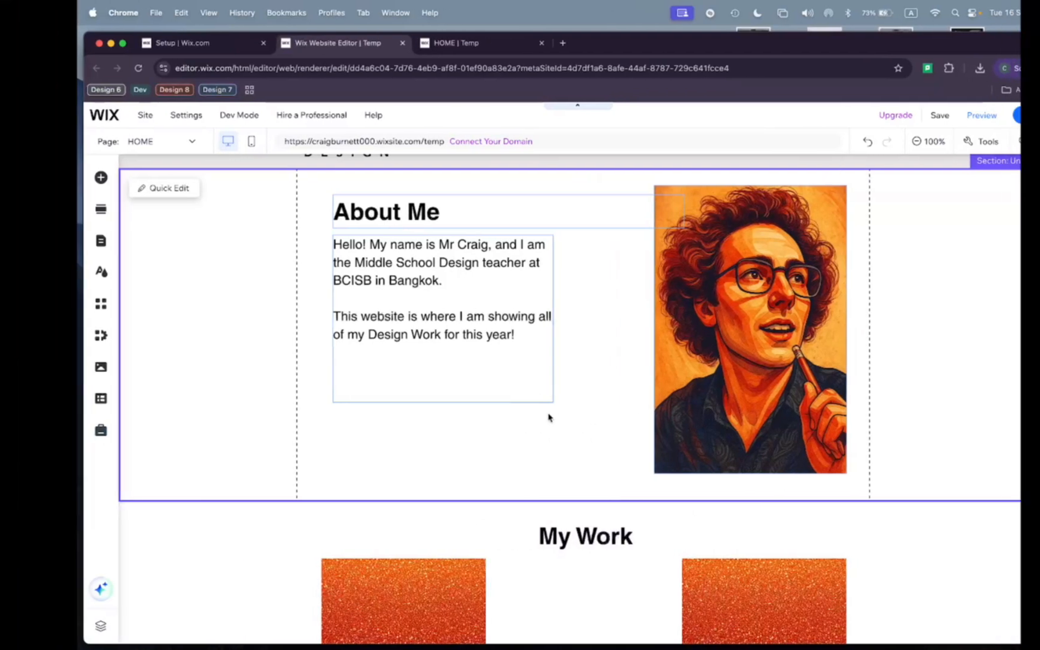
key(ctrl+Right)
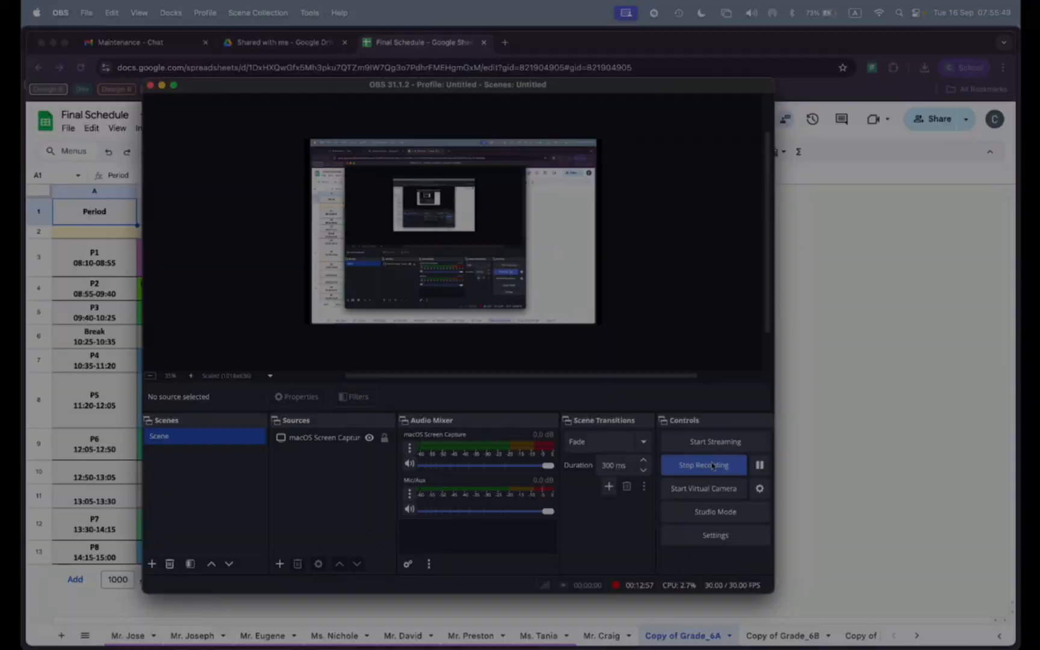